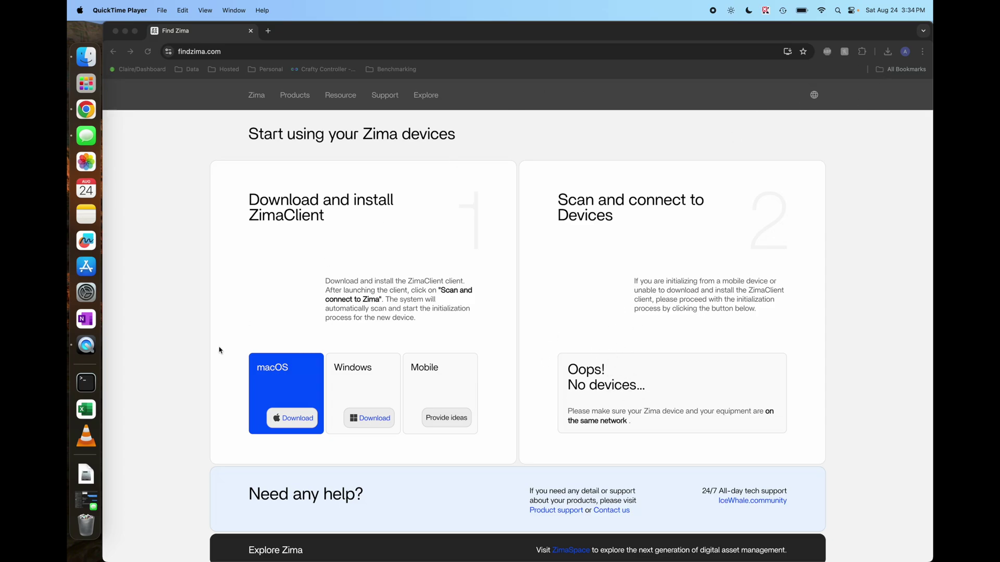
- Open the downloaded Zima disk image and copy the Zima app into Applications
left_click(88, 471)
left_click(151, 469)
left_click_drag(211, 459, 332, 459)
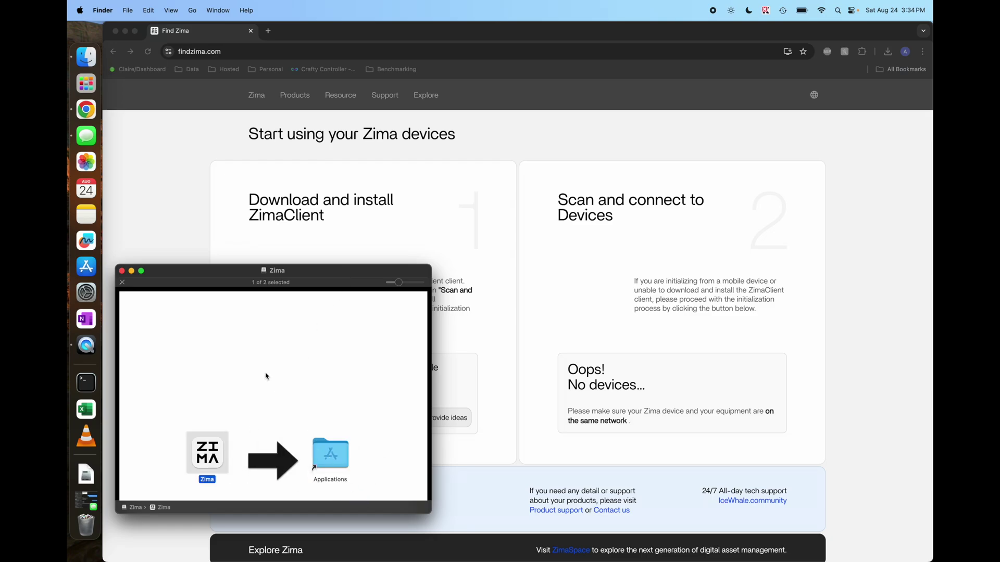
- Launch Zima from Launchpad, allow it with the computer password, and close the disk window
left_click(86, 83)
scroll(331, 211, "right", 3)
left_click(381, 97)
left_click(546, 238)
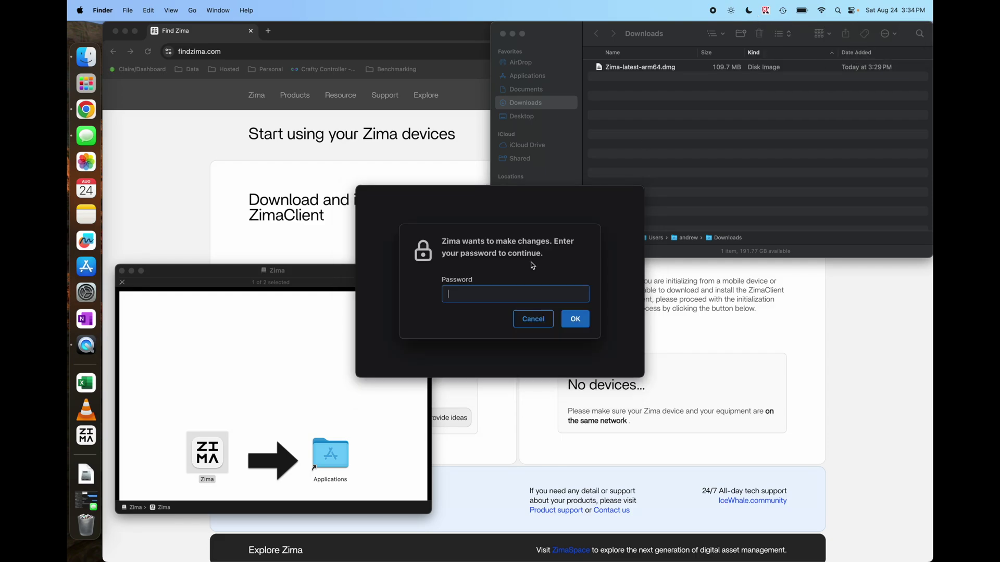
key("Return")
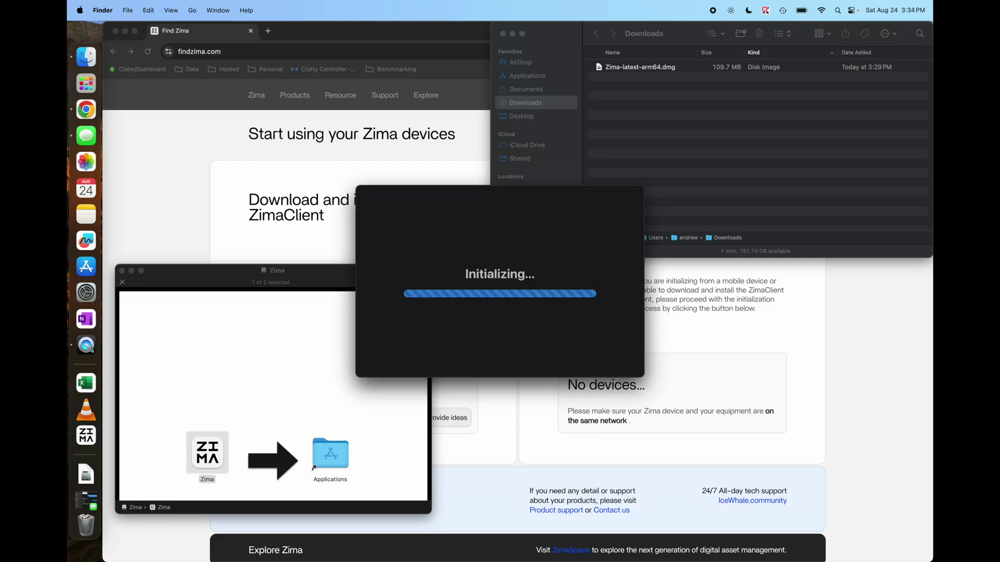
left_click(121, 271)
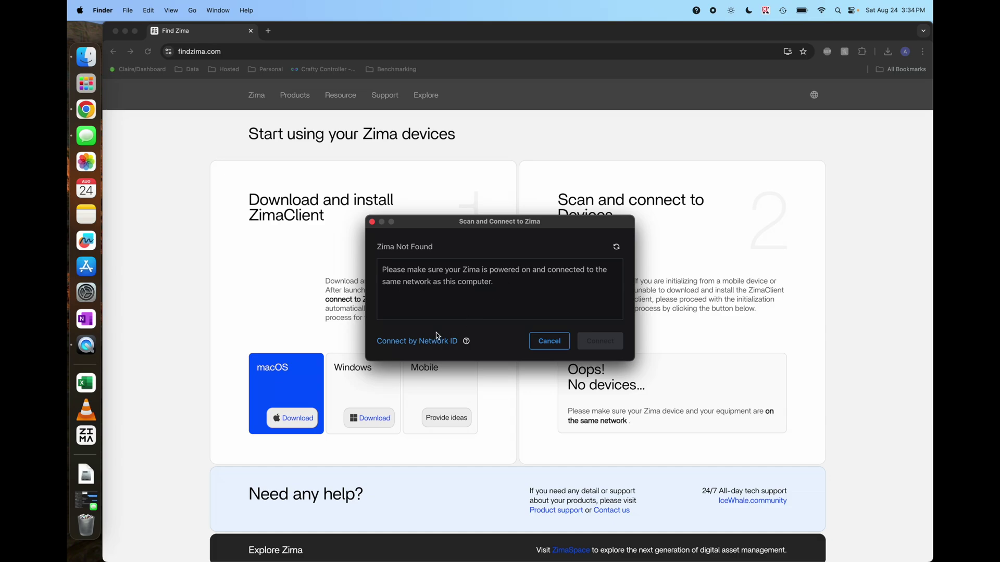
- Refresh the Zima scan twice, moving the scan window higher between attempts
left_click(617, 248)
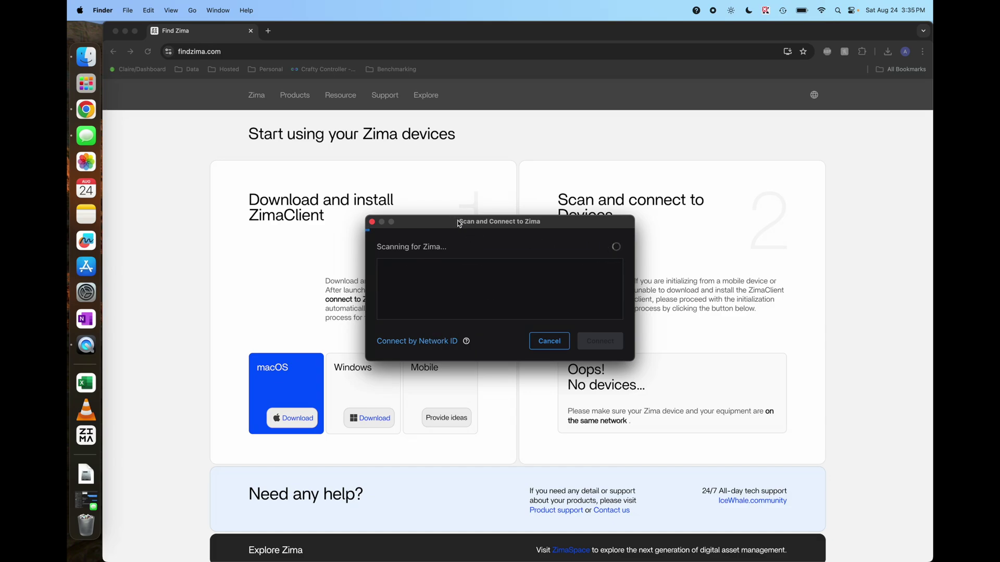
left_click_drag(459, 221, 461, 164)
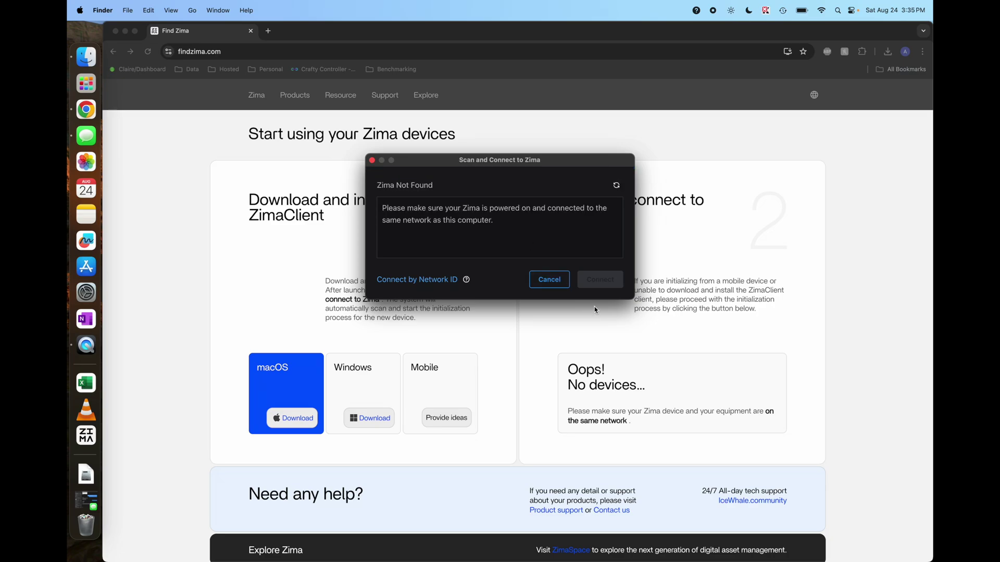
left_click(616, 188)
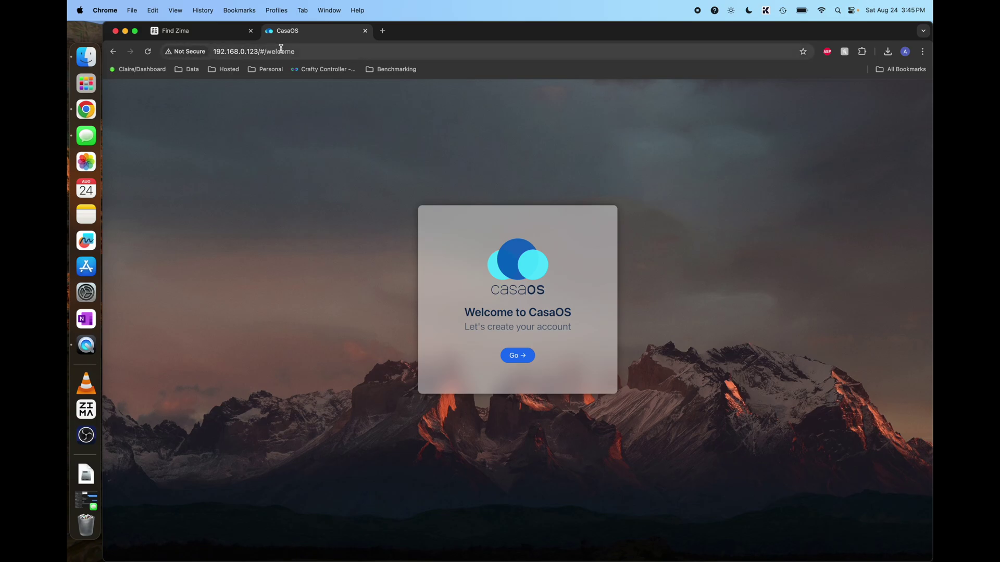
- Highlight the device's IP address in the address bar, then clear the selection
left_click_drag(219, 52, 287, 55)
left_click(306, 52)
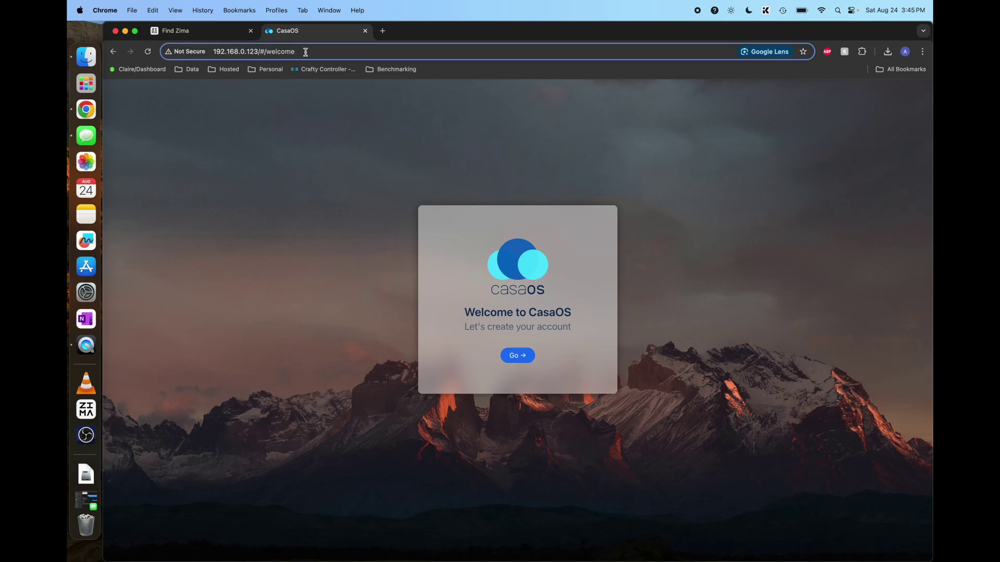
- Create the CasaOS admin account with a username and matching password, fixing the mistyped confirmation
left_click(519, 358)
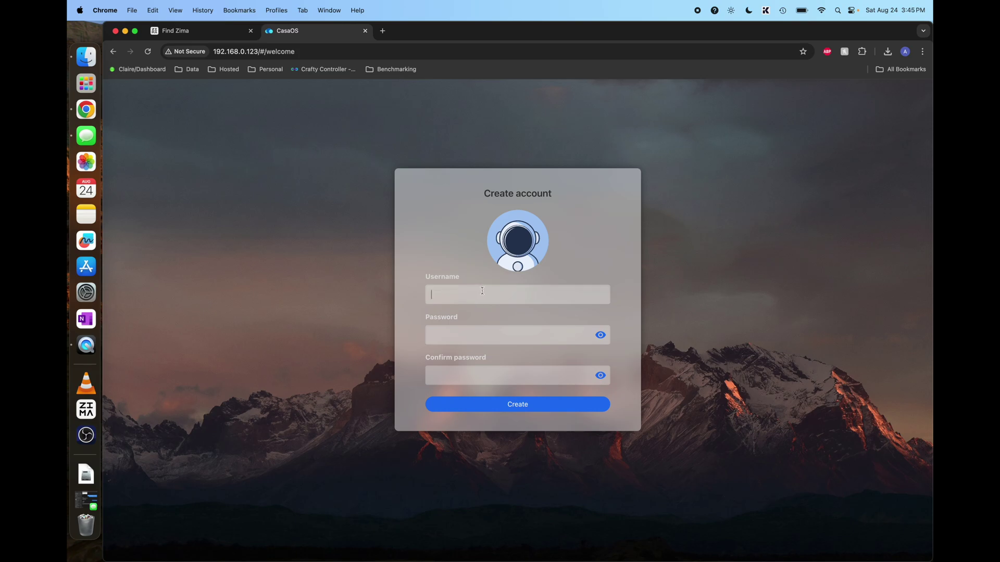
type("andy")
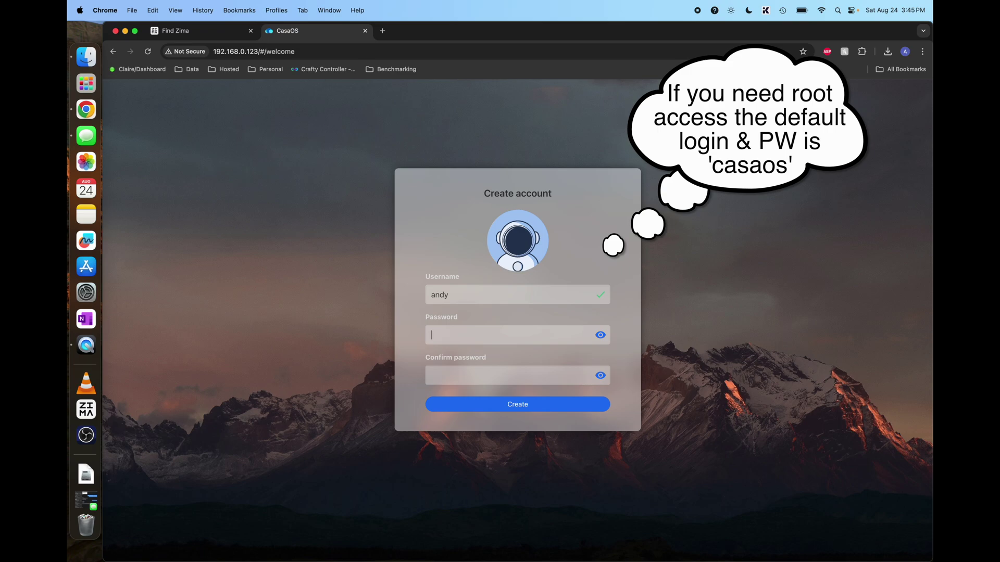
key("Tab")
type("••••••••")
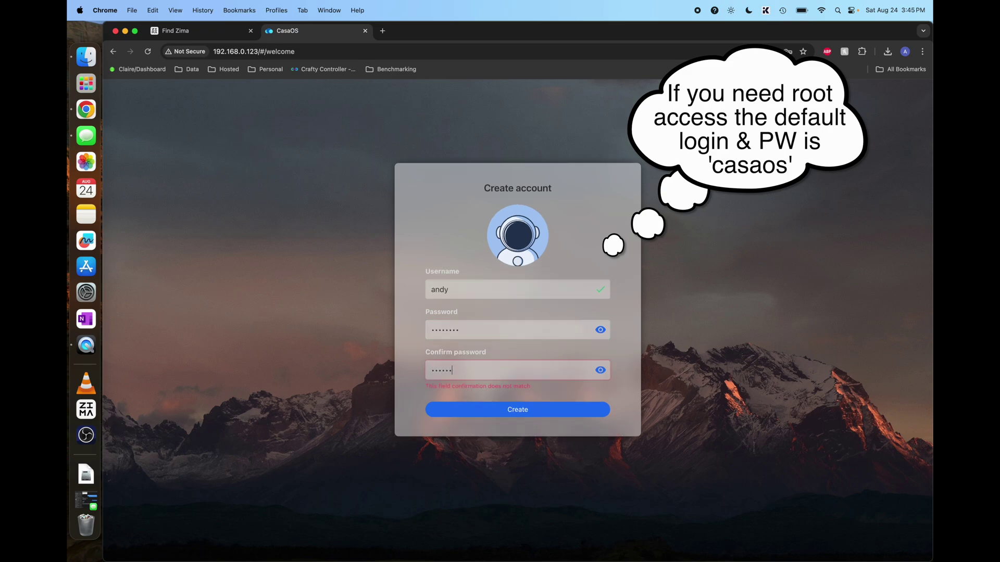
key("BackSpace")
key("BackSpace")
key("BackSpace")
key("BackSpace")
key("BackSpace")
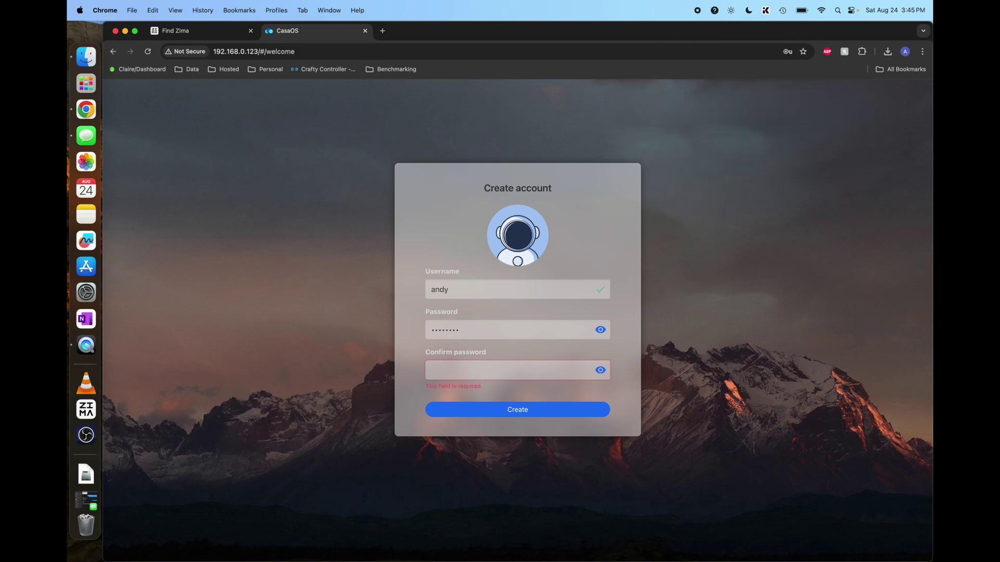
type("••••••")
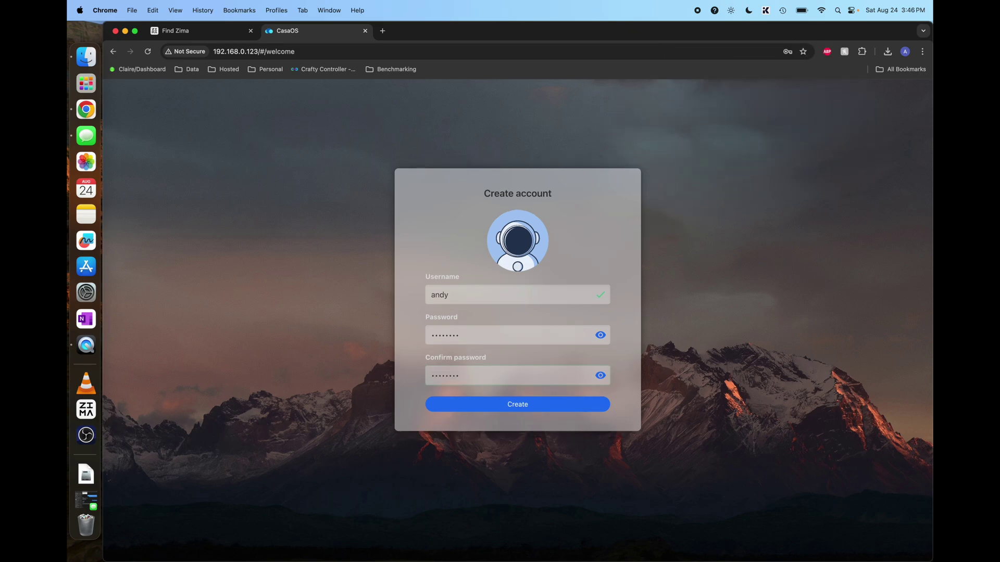
key("Return")
left_click(814, 54)
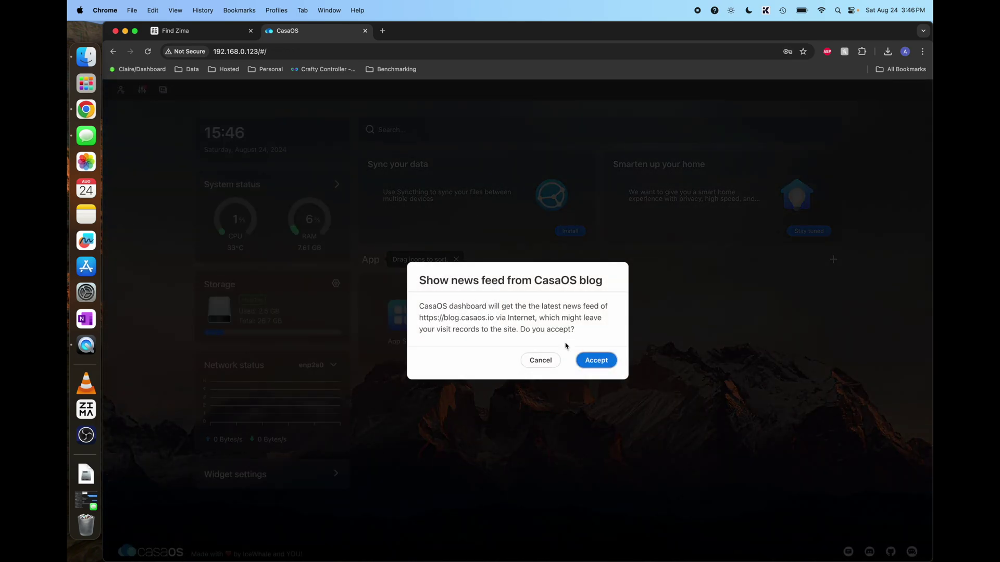
- Decline the CasaOS blog news feed prompt
left_click(540, 361)
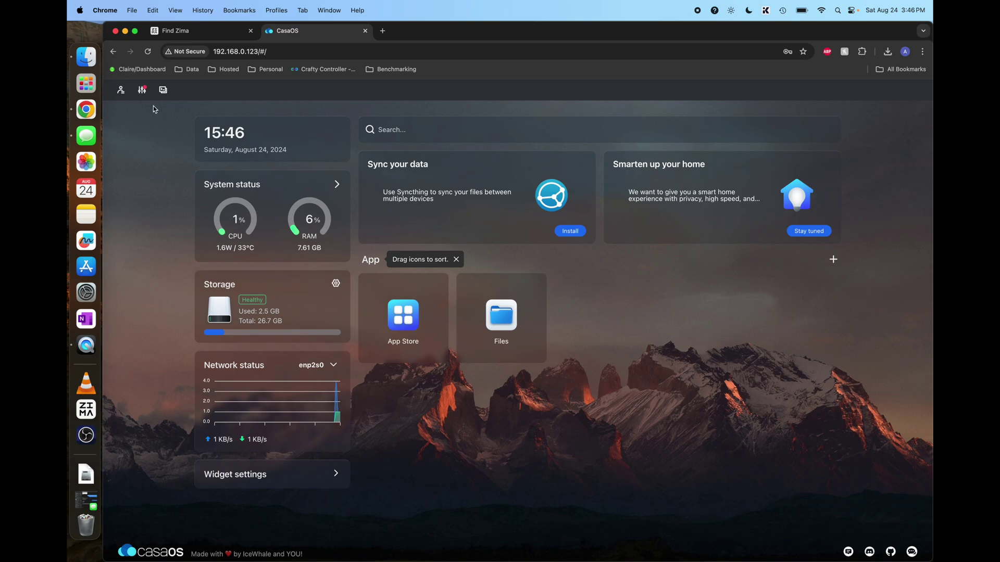
- Install the CasaOS v0.4.11 system update from dashboard Settings
left_click(143, 91)
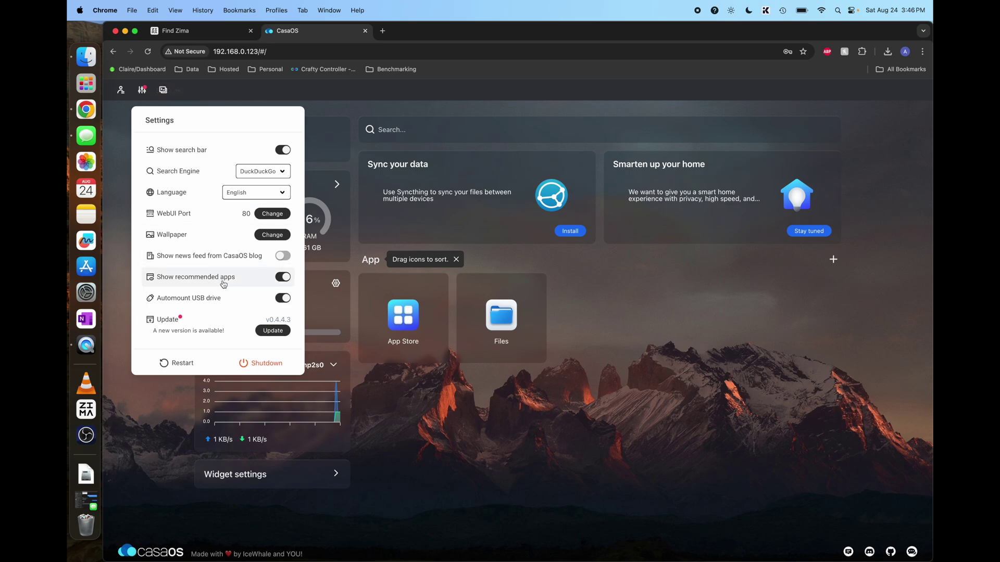
left_click(273, 331)
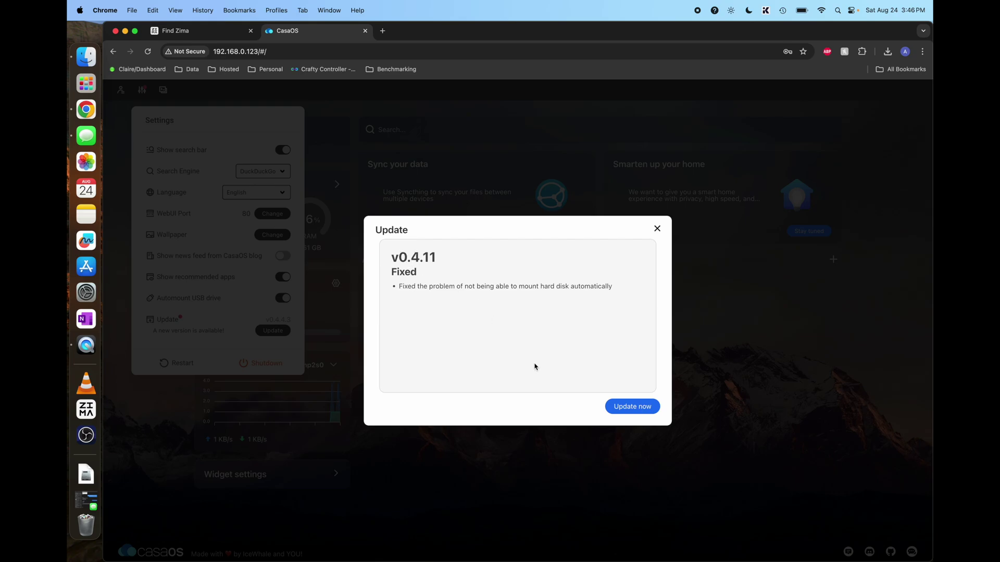
left_click(657, 229)
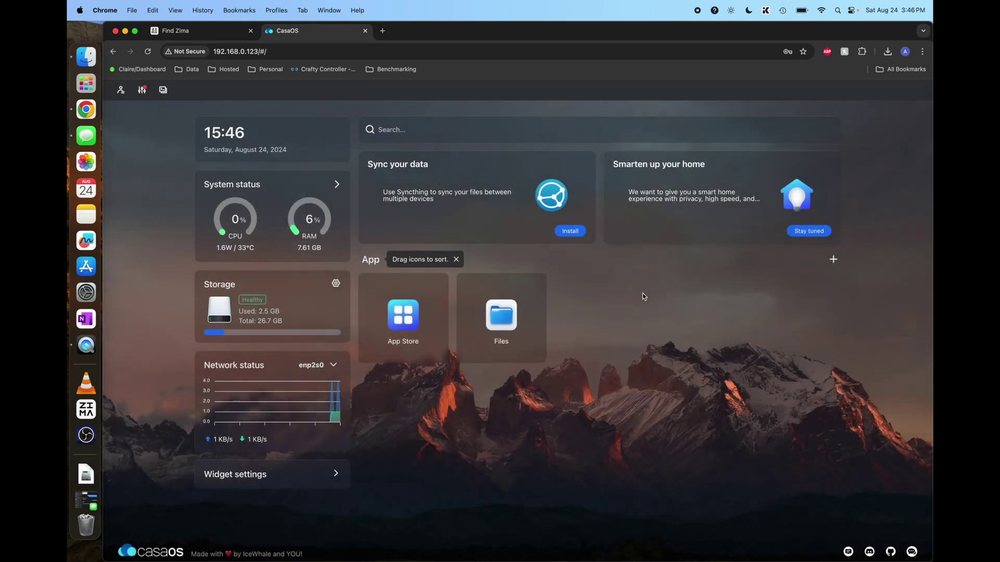
left_click(142, 90)
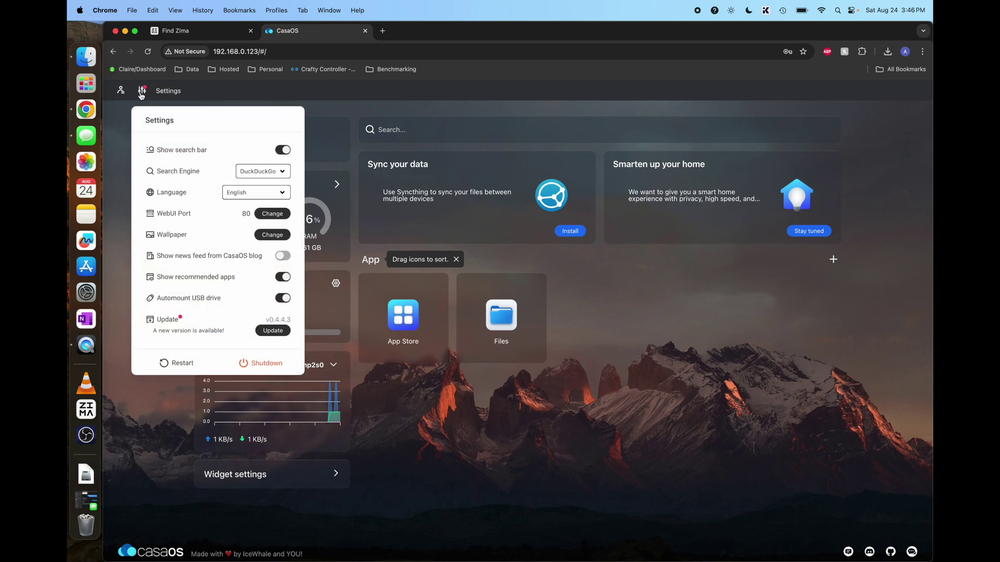
left_click(273, 332)
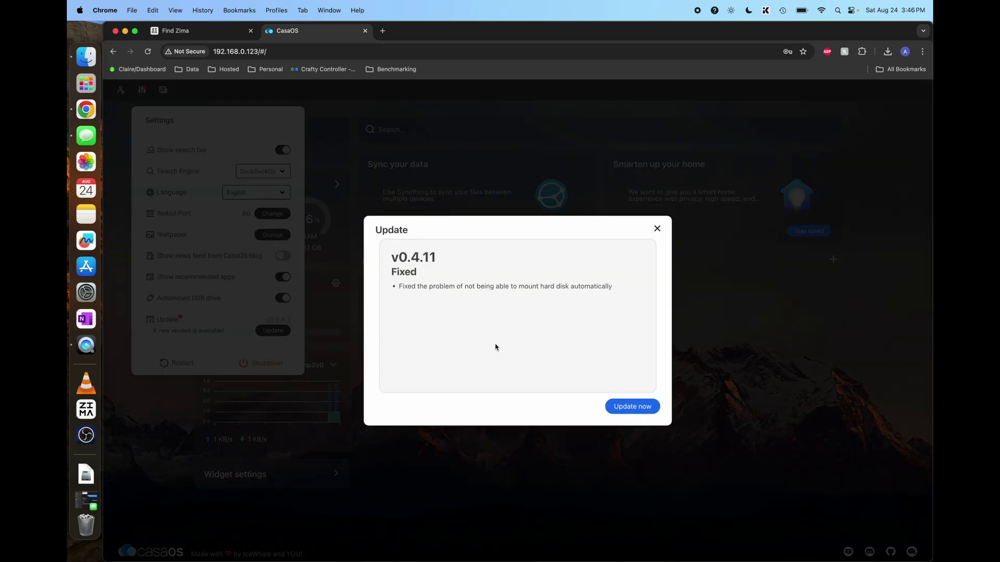
left_click(623, 407)
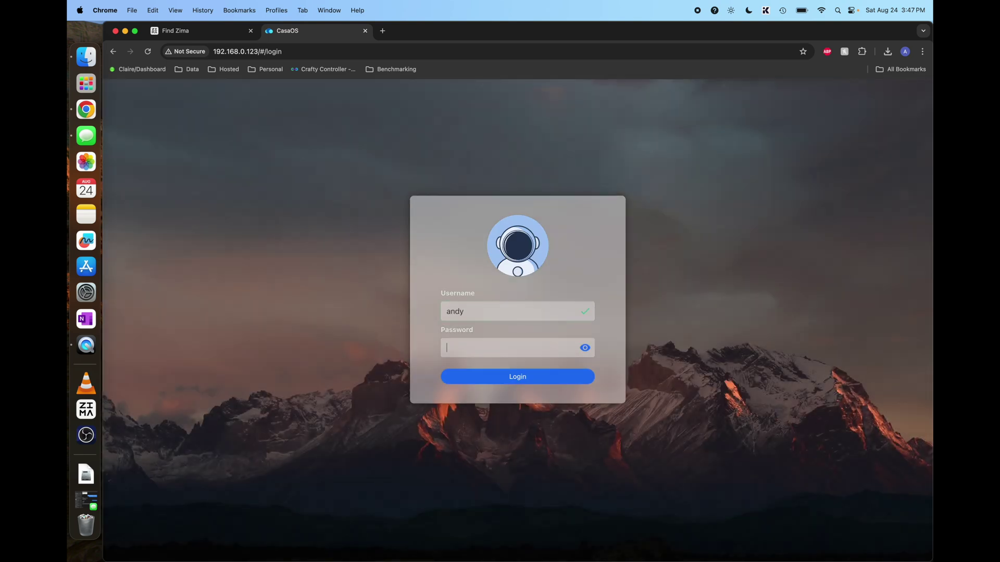
- Log back in with the password and verify in Settings that CasaOS is at v0.4.11
type("••••••")
key("Return")
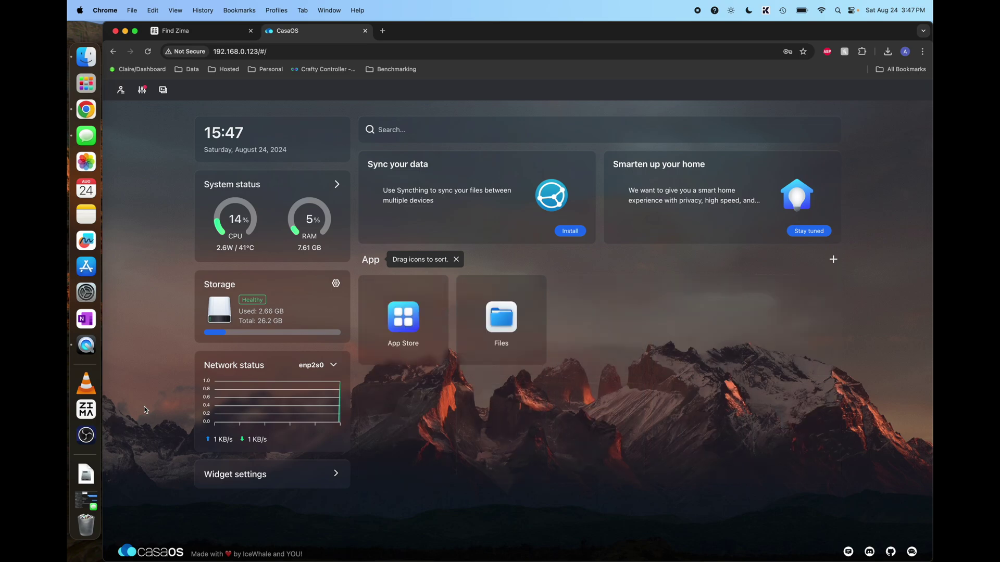
left_click(163, 90)
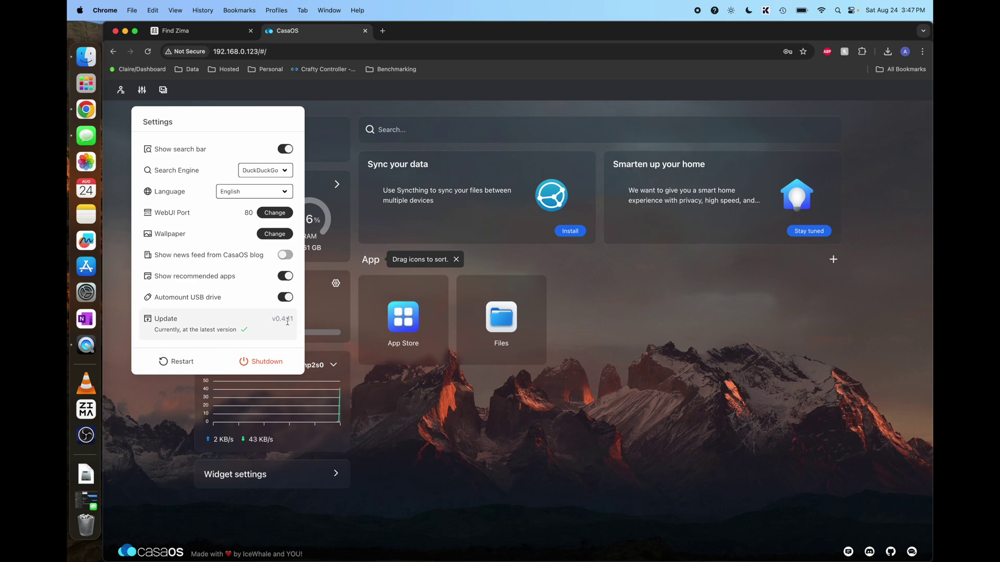
left_click(435, 461)
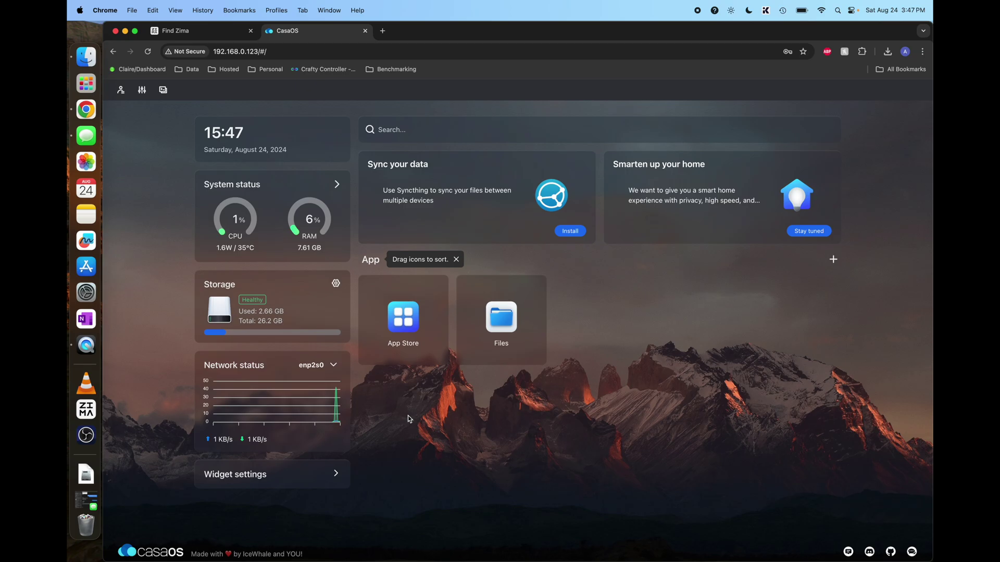
left_click(403, 316)
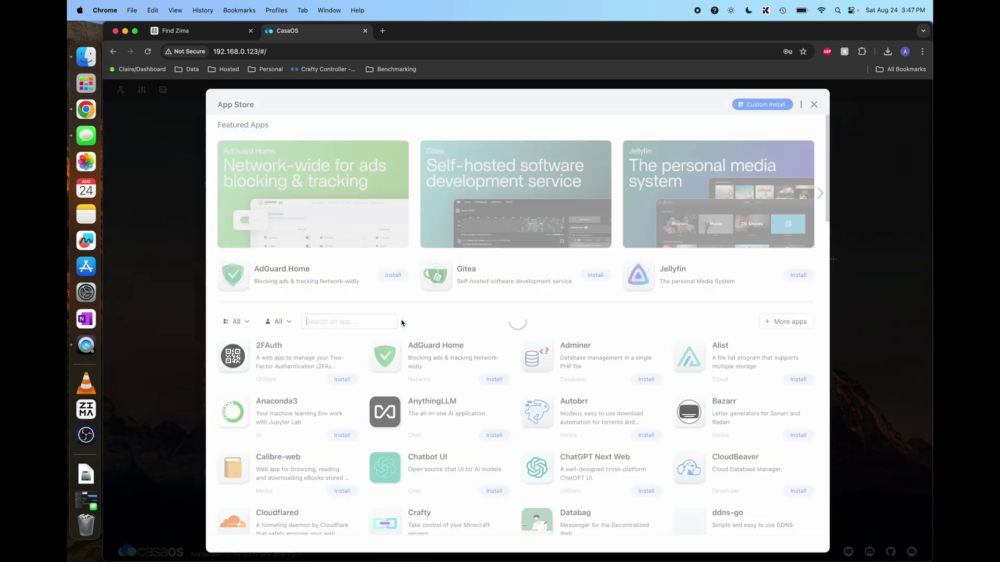
scroll(435, 388, "down", 5)
scroll(435, 387, "down", 5)
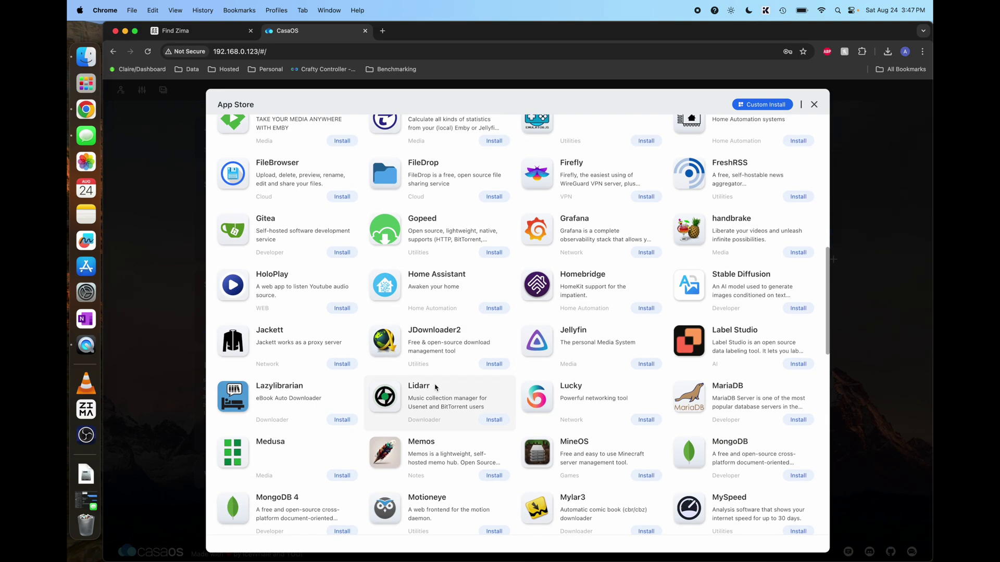
scroll(436, 387, "up", 9)
scroll(435, 385, "up", 2)
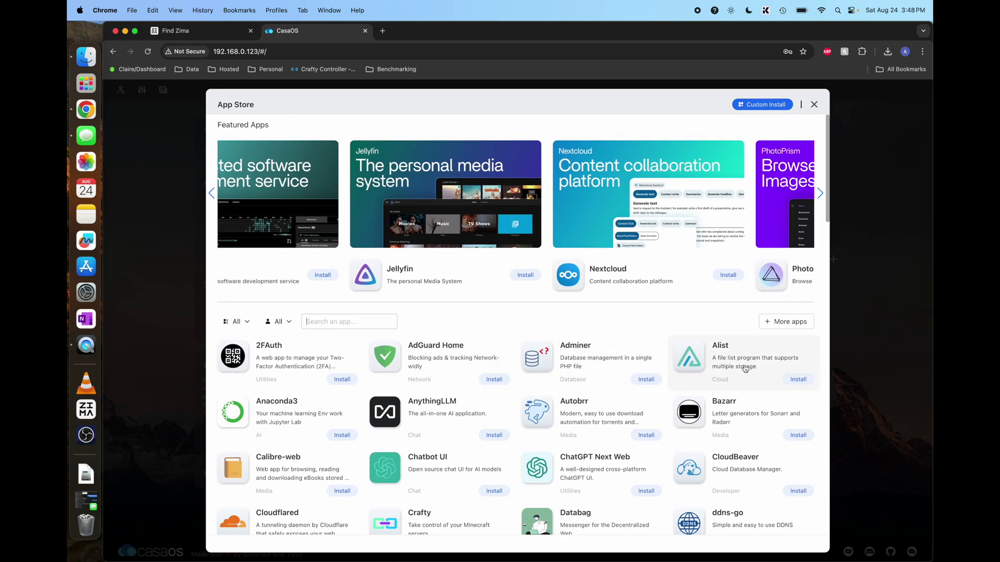
scroll(747, 462, "down", 10)
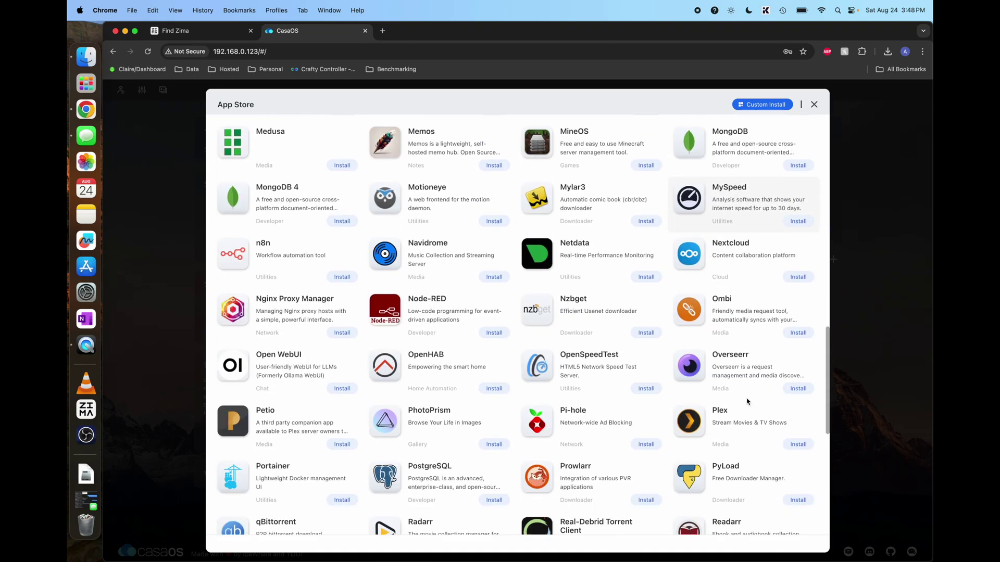
scroll(747, 461, "up", 9)
scroll(747, 401, "up", 2)
left_click(762, 105)
scroll(467, 222, "down", 5)
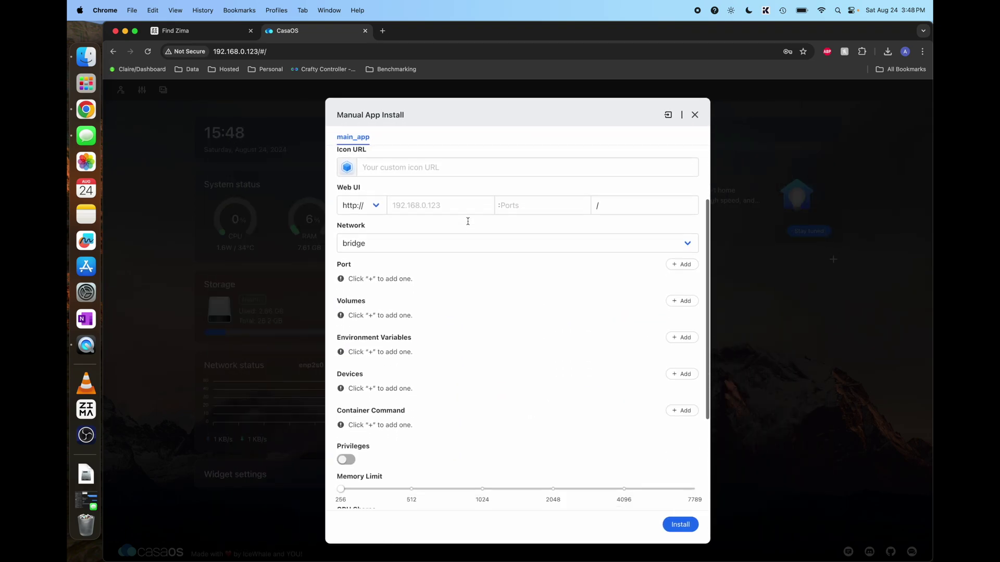
left_click(668, 114)
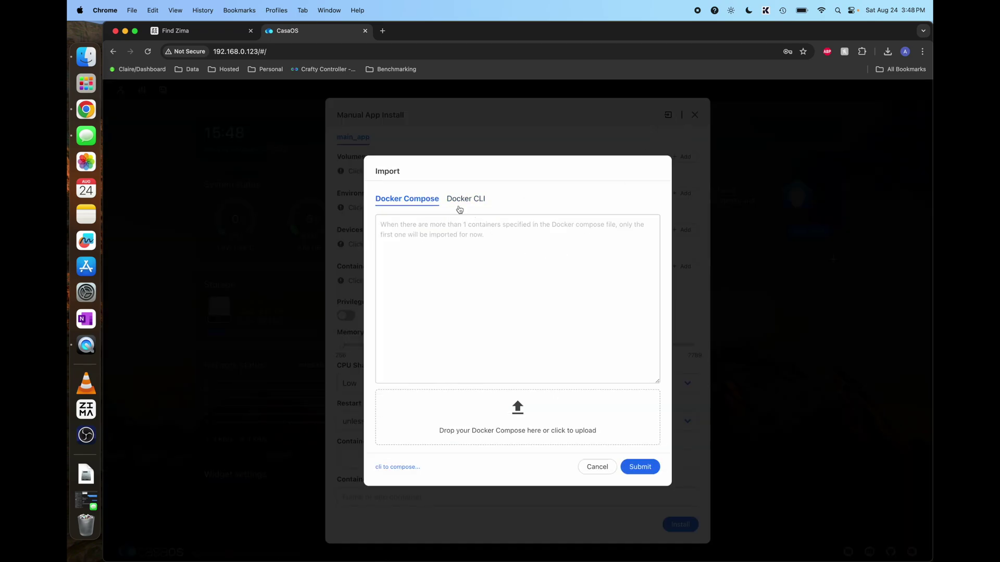
left_click(594, 467)
left_click(695, 115)
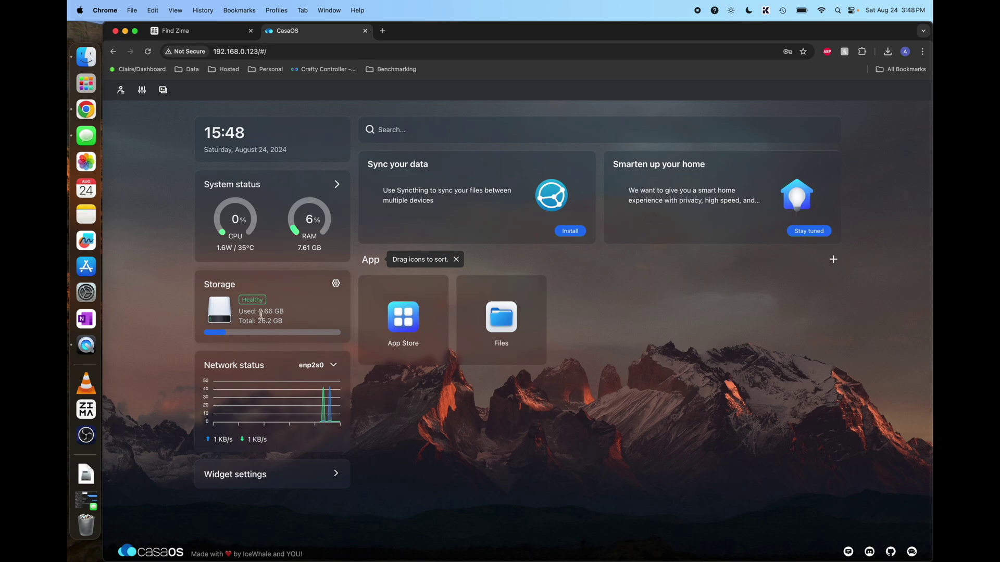
- Point out the storage usage and total storage figures on the dashboard
mouse_move(258, 314)
left_mouse_down()
mouse_move(281, 323)
mouse_move(255, 322)
left_mouse_up()
left_click(282, 322)
left_click(273, 326)
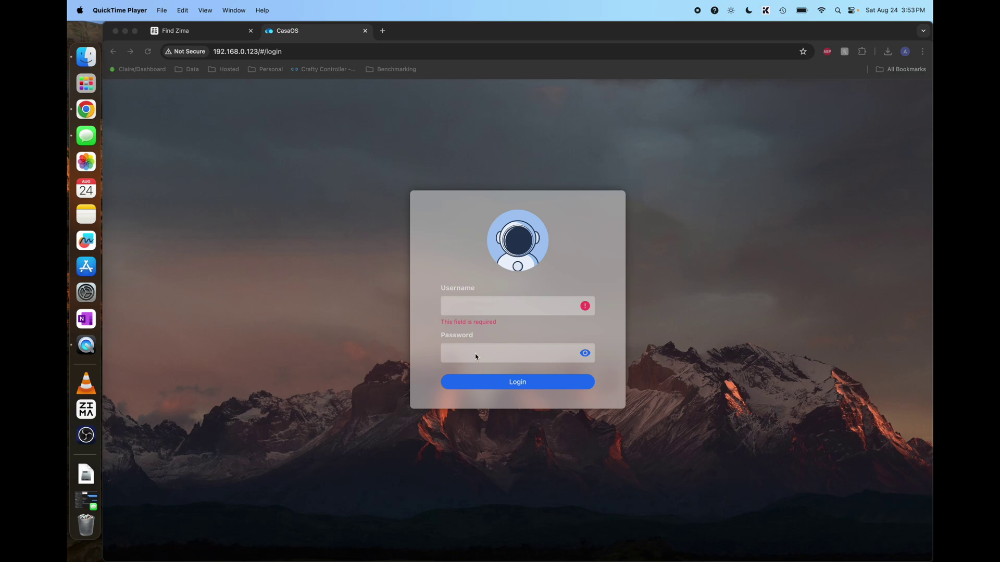
- Log in to CasaOS with the account username and password
left_click(460, 307)
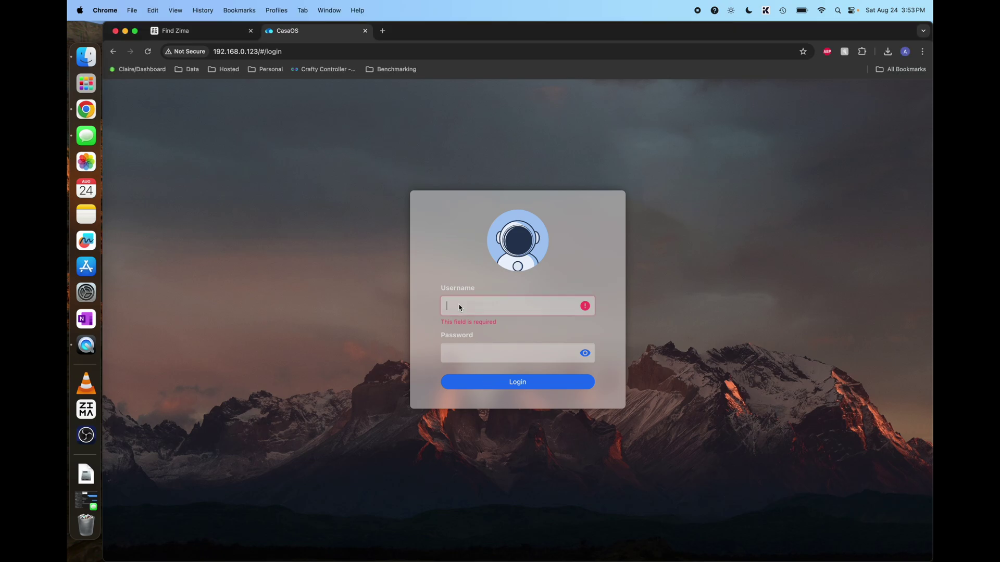
type("and")
type("a")
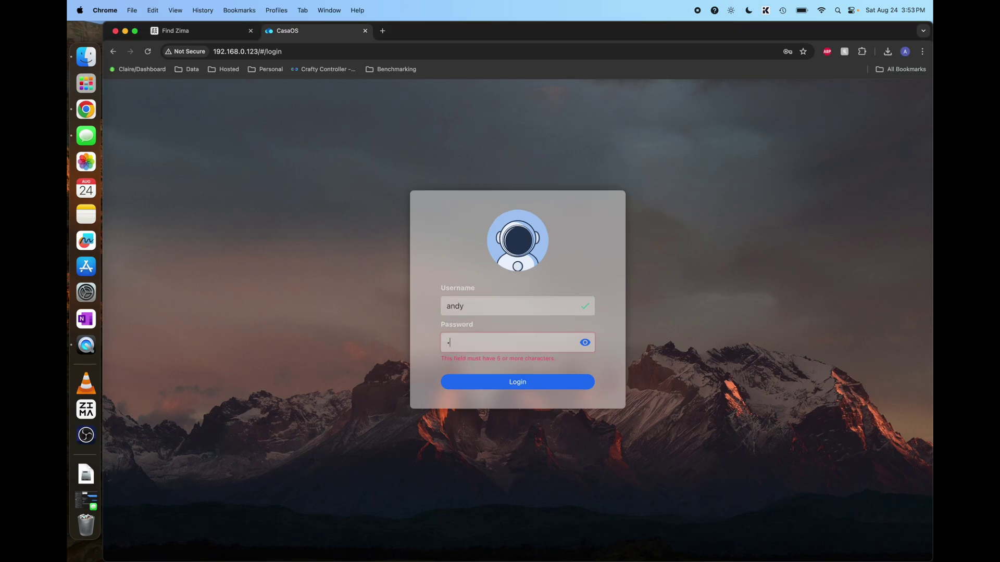
key("Return")
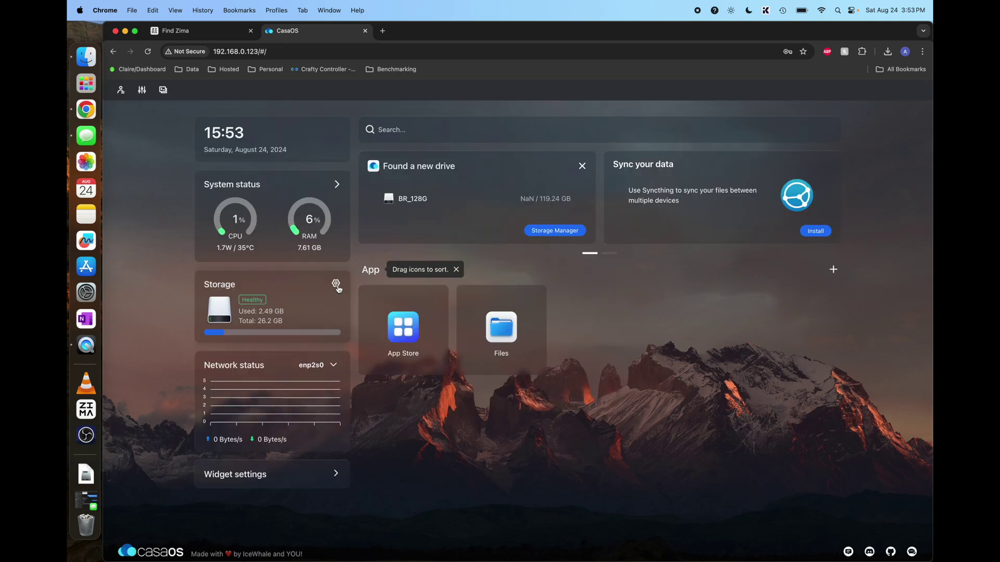
- Create Storage1 on the BR_128G drive (sda) in the Storage Manager
left_click(337, 286)
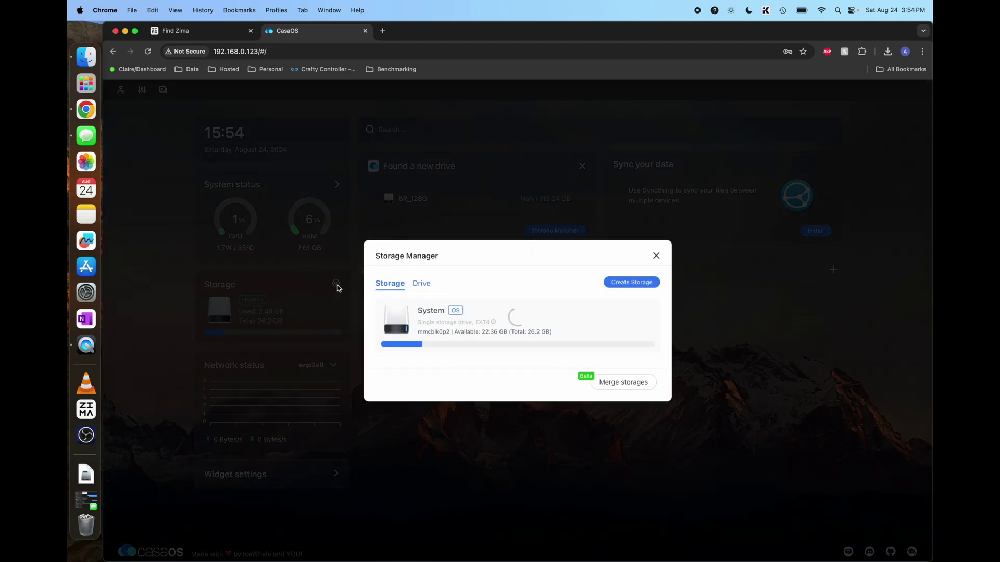
left_click(426, 284)
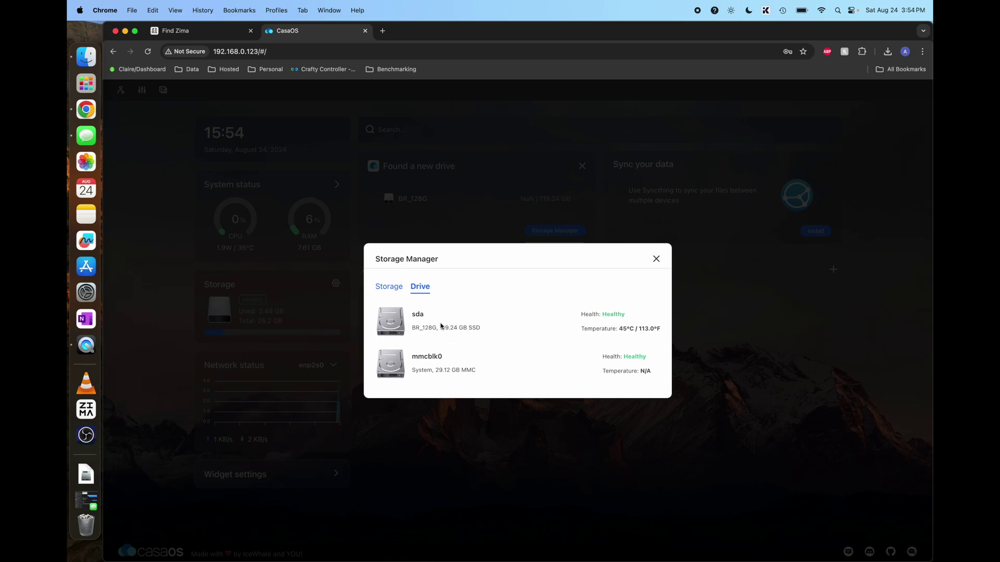
left_click(397, 288)
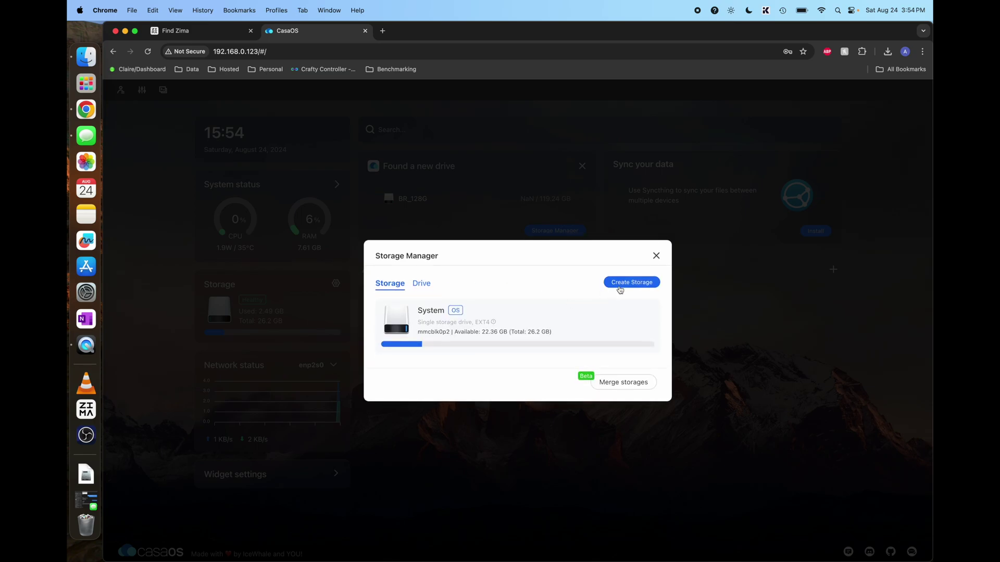
left_click(625, 288)
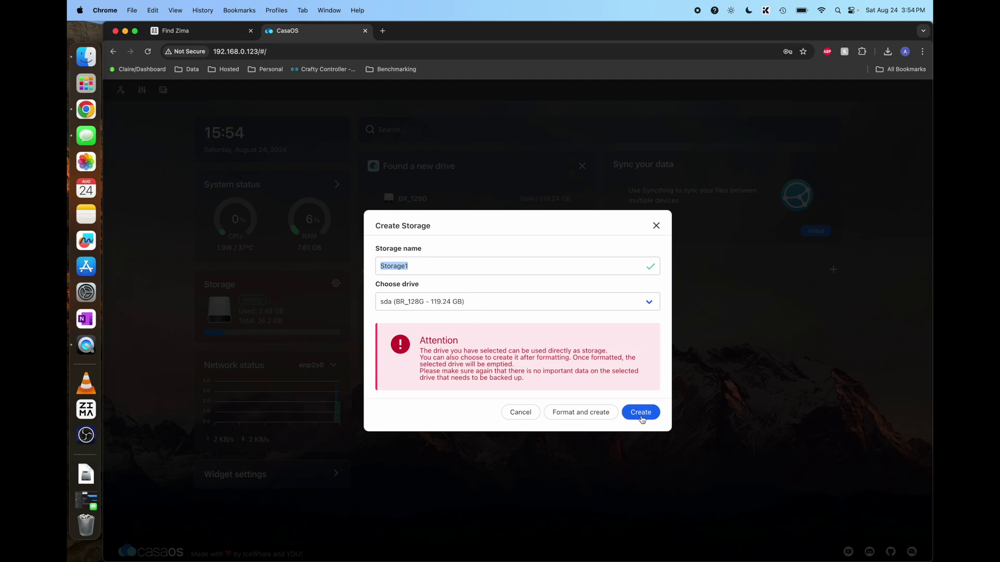
left_click(596, 415)
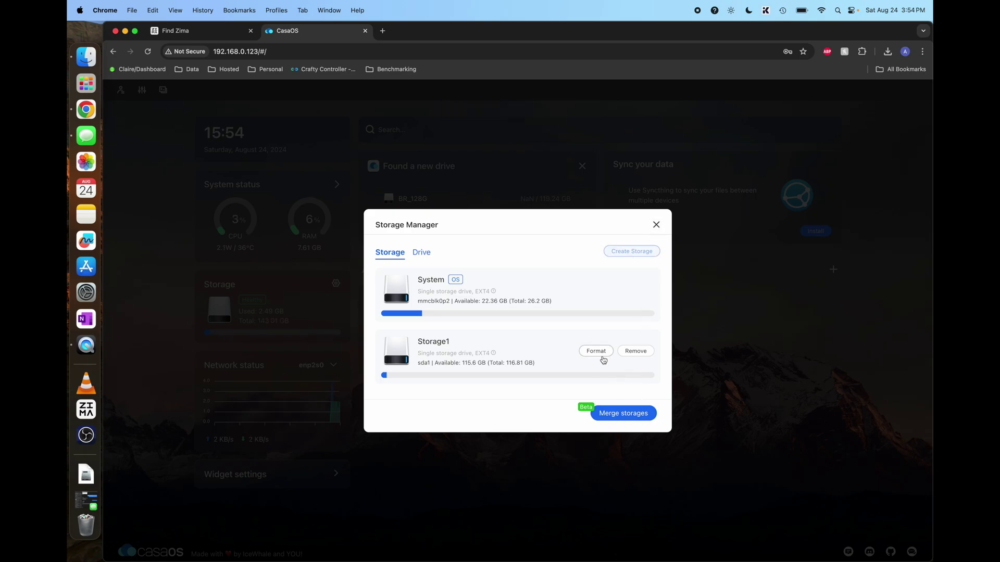
- Browse the new Storage1 location in the Files app
left_click(657, 225)
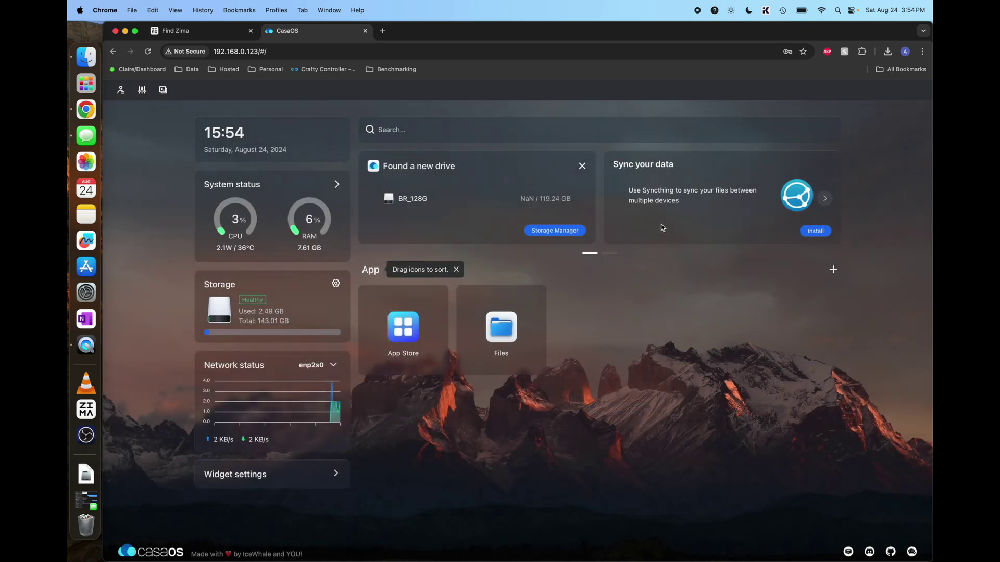
left_click(501, 327)
left_click(139, 279)
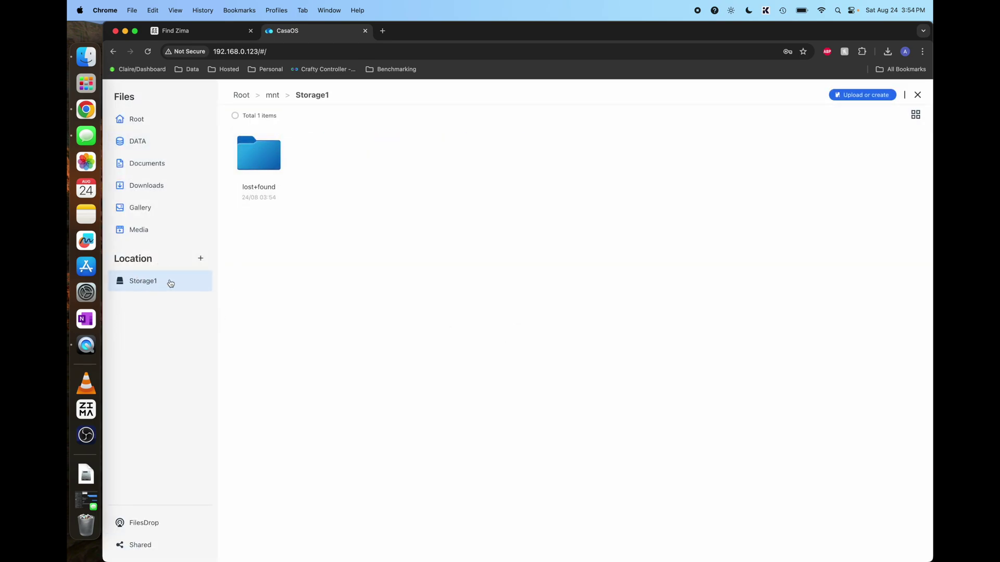
left_click(918, 95)
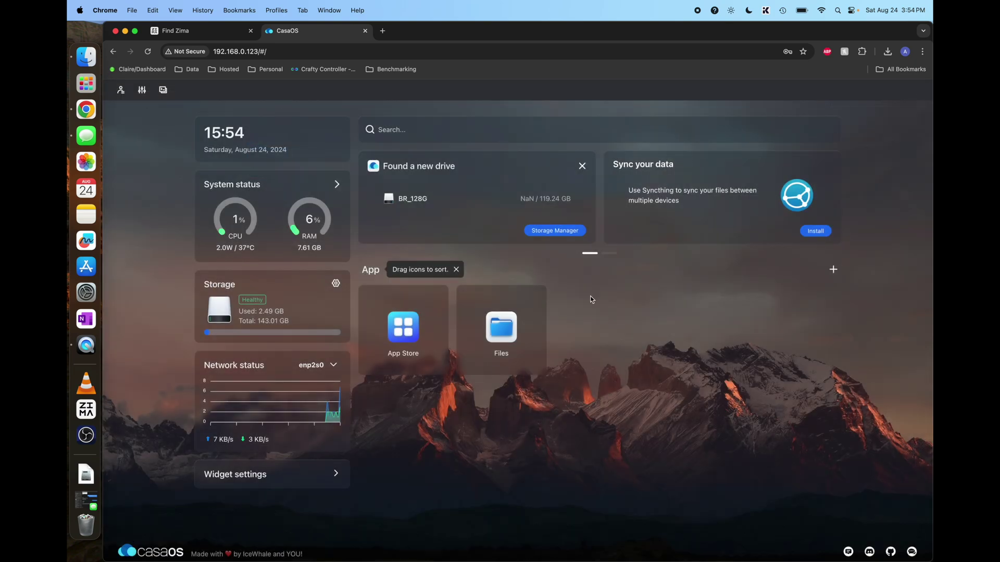
- Merge STORAGE1 into CasaOS HD and check the result in Files
left_click(335, 285)
left_click(639, 414)
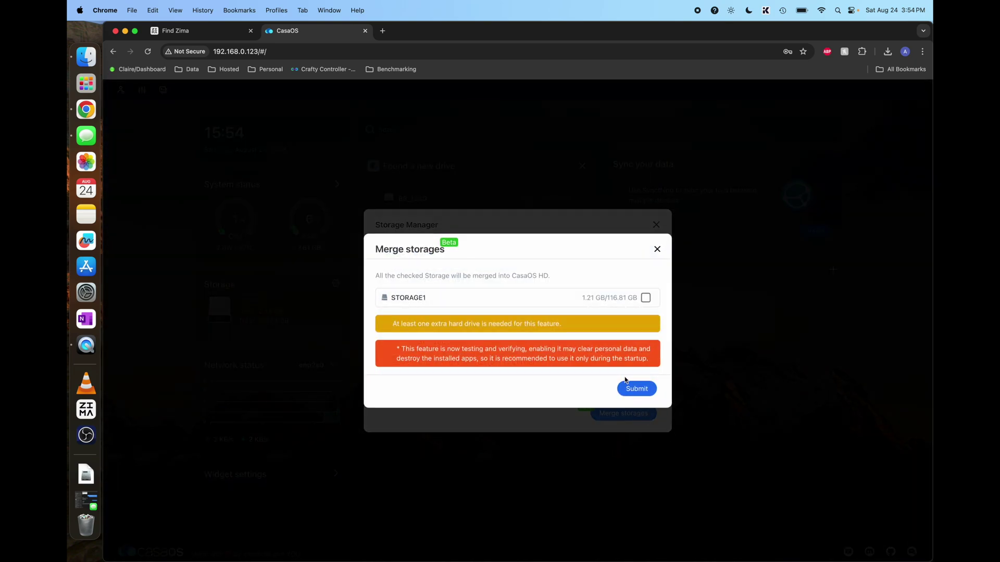
left_click(646, 286)
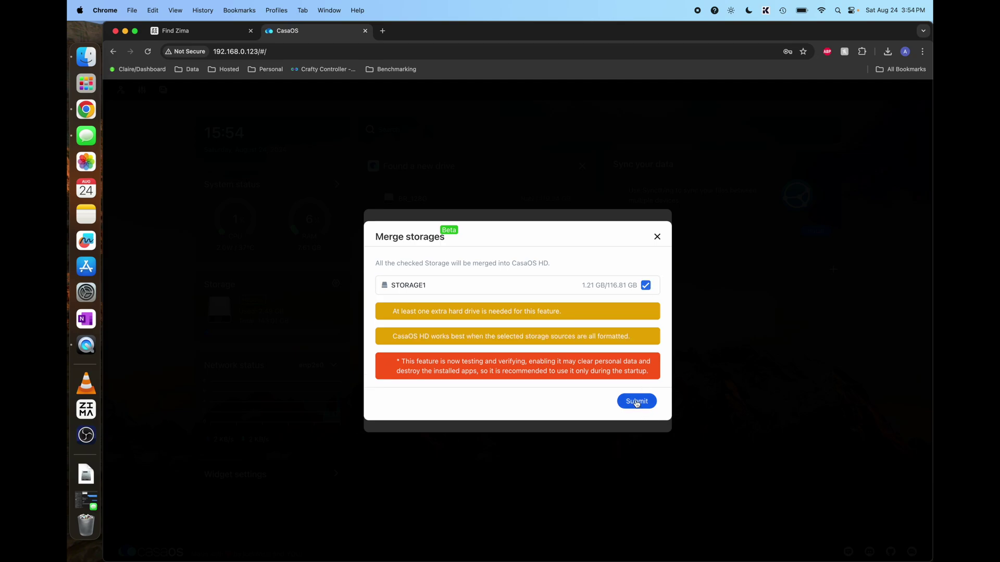
left_click(636, 401)
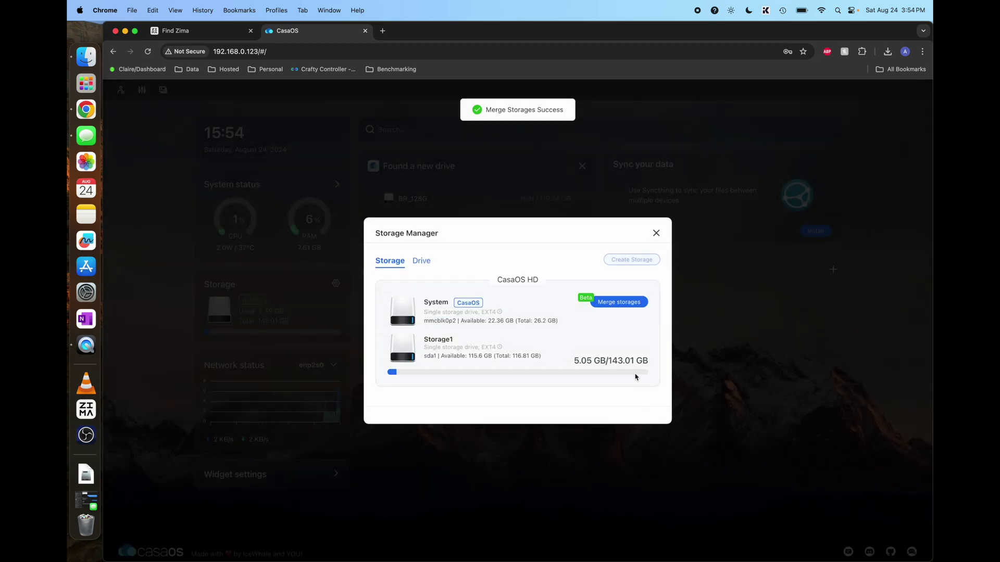
left_click(657, 234)
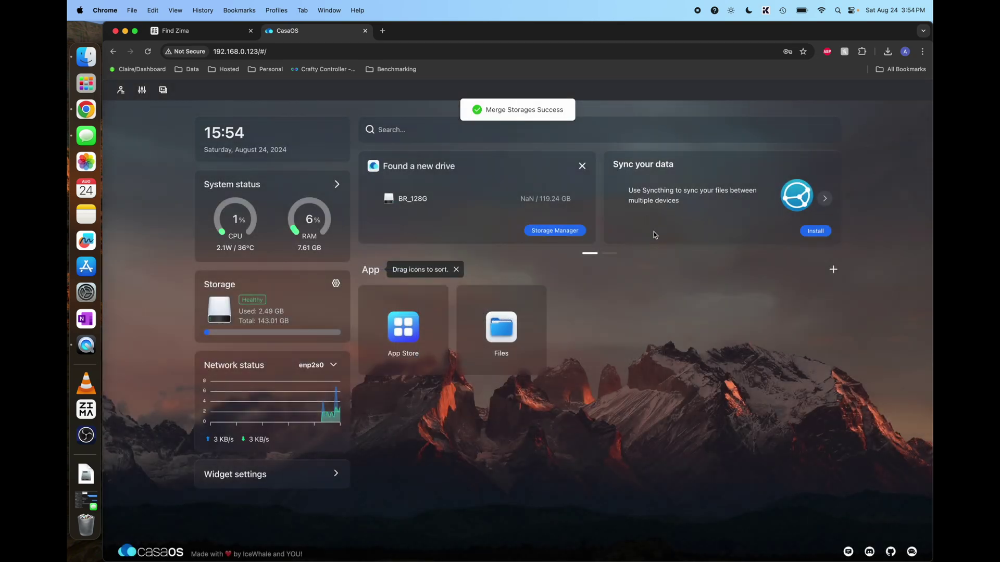
left_click(504, 327)
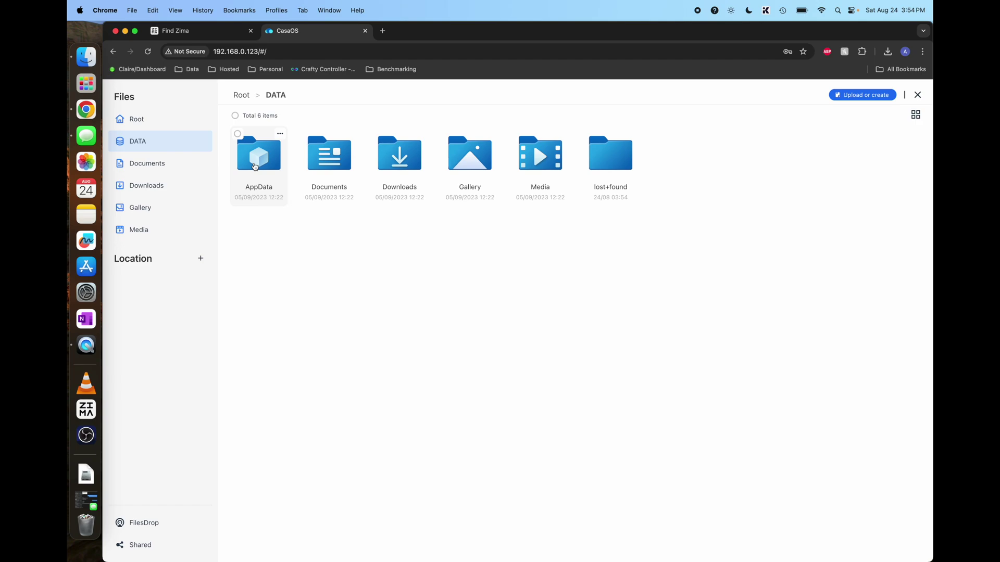
key("Escape")
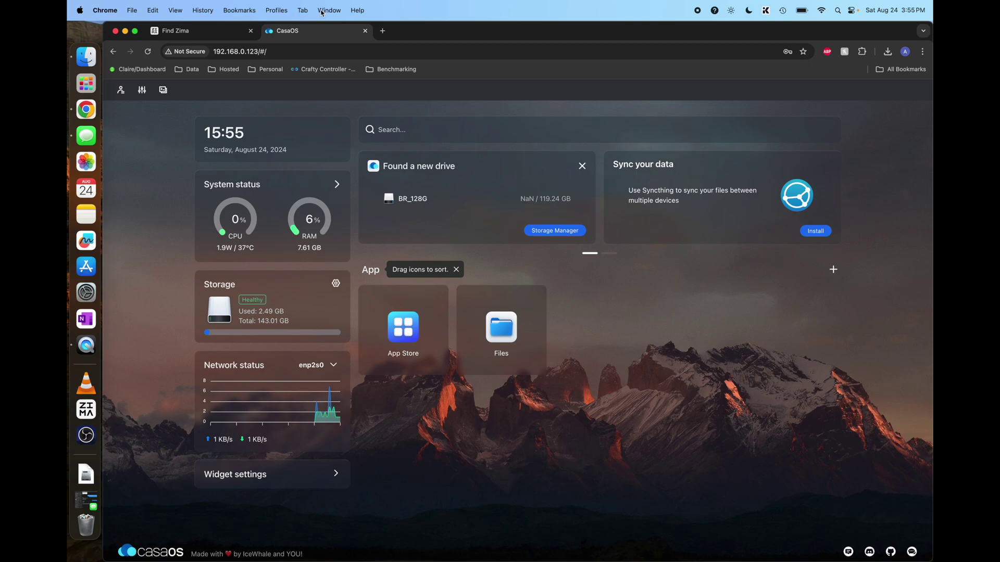
- Open Finder's Connect to Server and change the address to smb://192.168.0.123
left_click(86, 56)
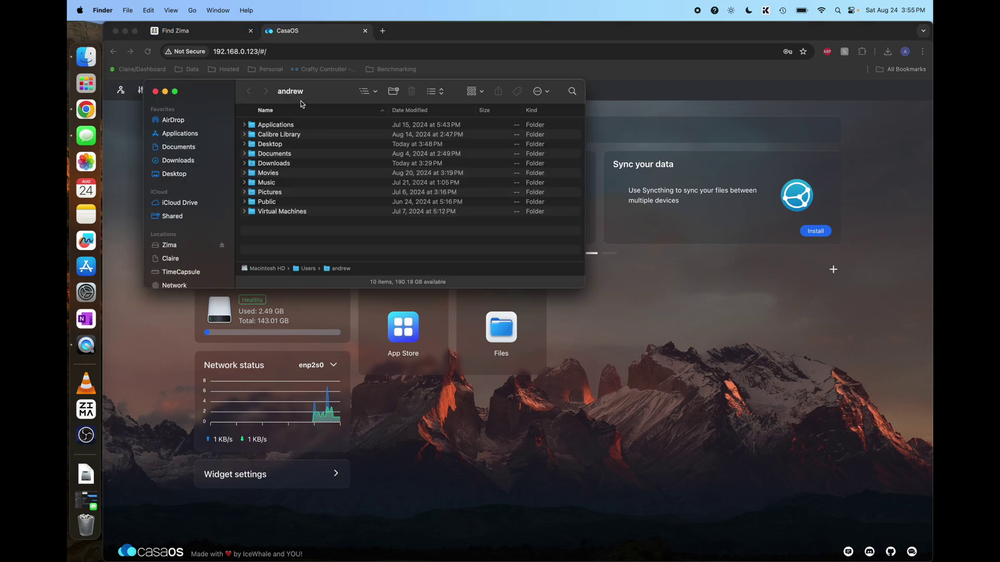
left_click_drag(309, 88, 323, 99)
left_click(192, 10)
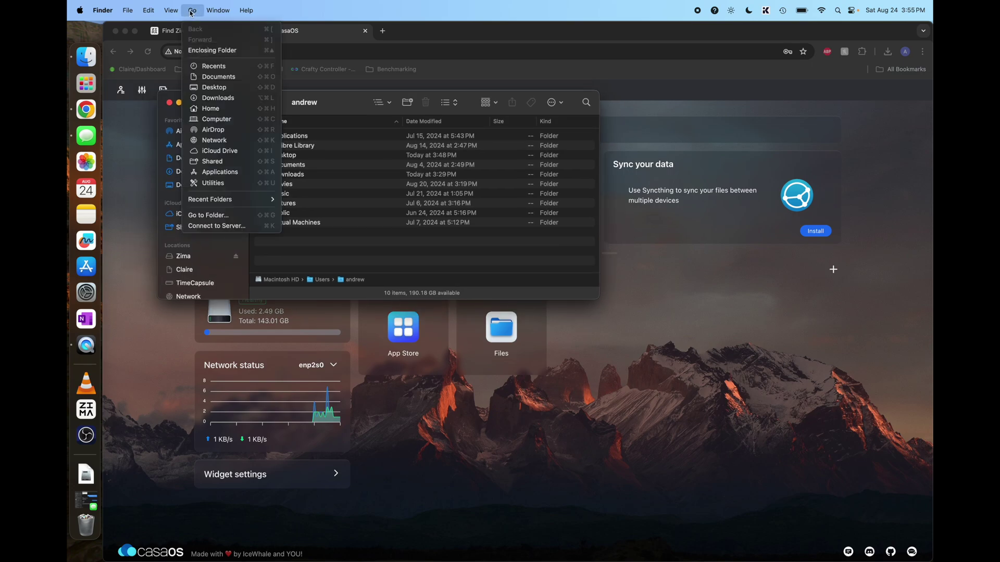
left_click(234, 226)
left_click(582, 50)
key("BackSpace")
key("BackSpace")
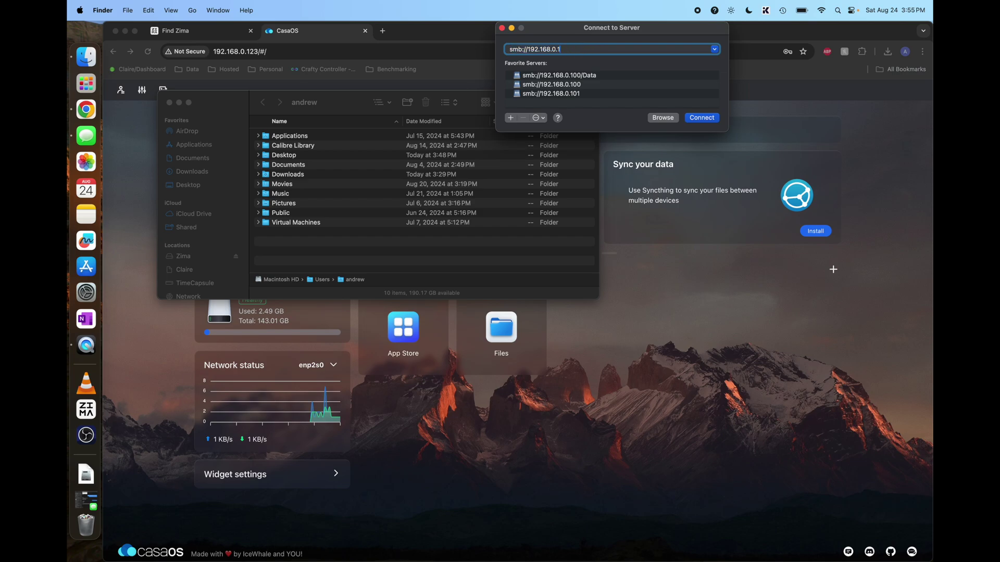
type("23")
- Try connecting as a guest, then dismiss the server connection error
left_click(703, 118)
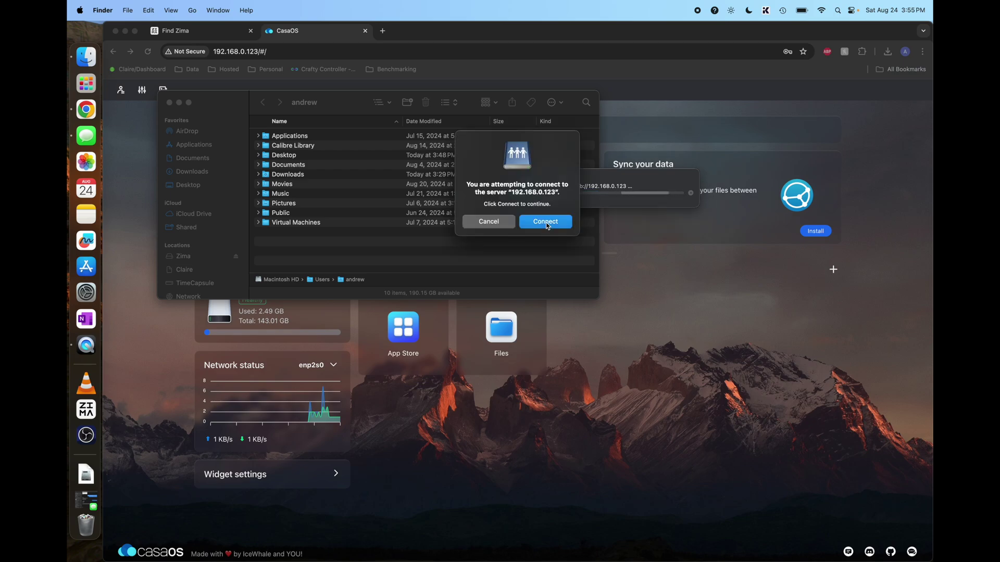
left_click(547, 223)
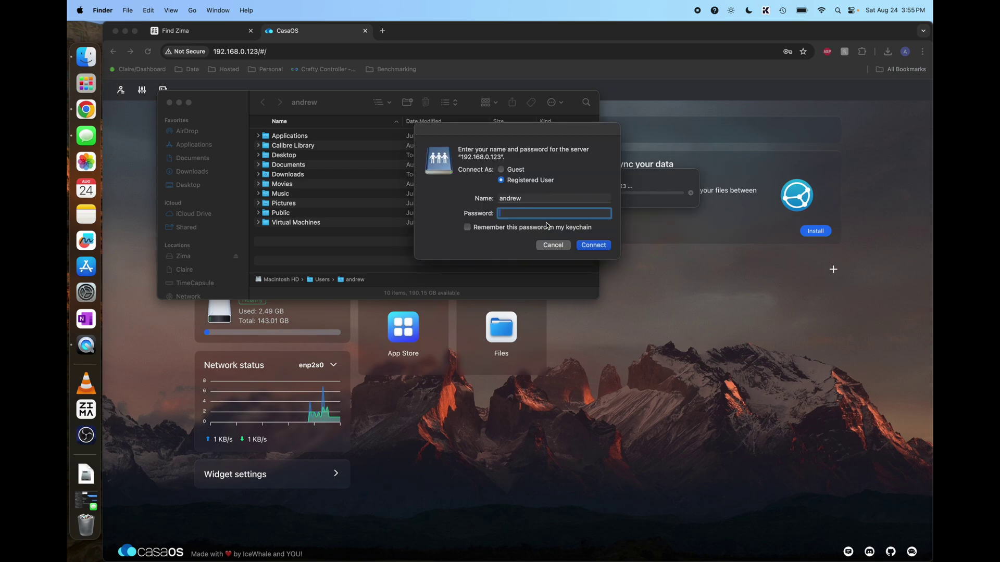
left_click(502, 169)
left_click(589, 200)
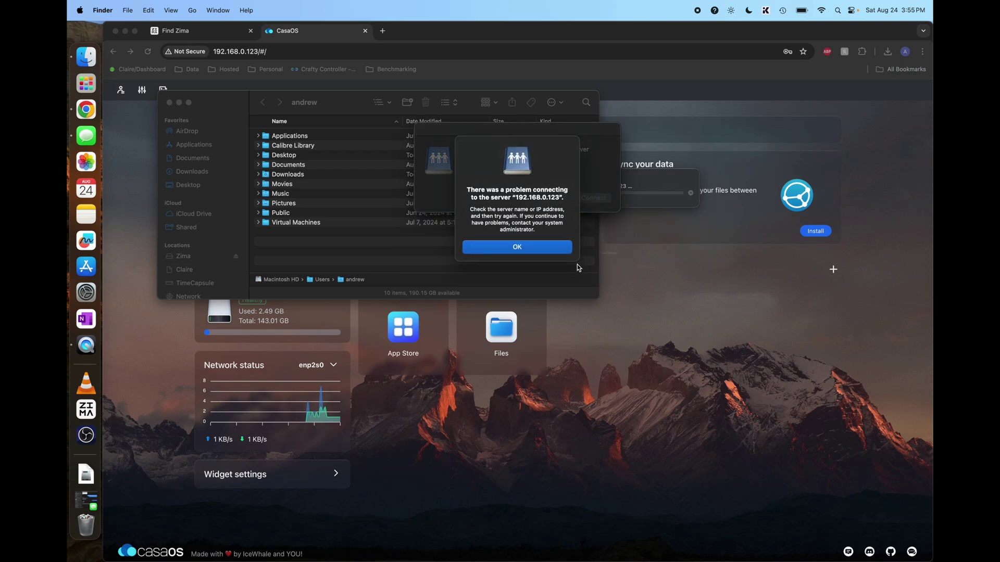
left_click(527, 252)
- Return to CasaOS and look at the Root view in Files
left_click(615, 327)
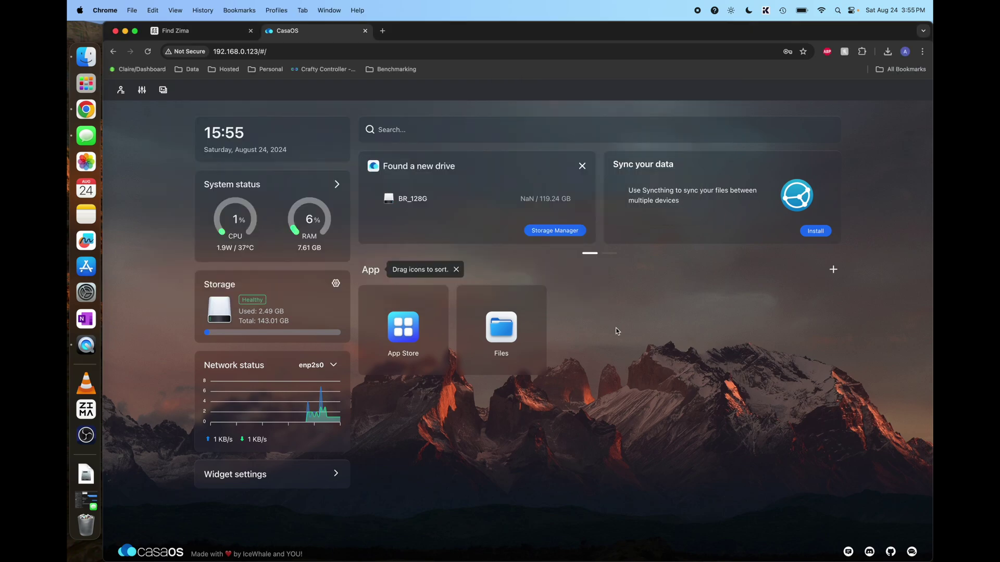
left_click(503, 336)
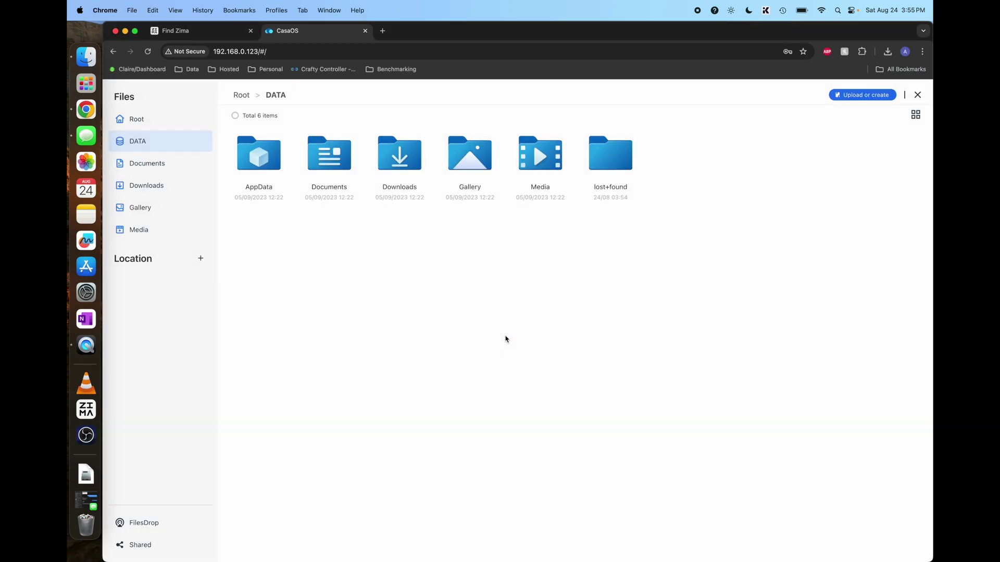
left_click(132, 125)
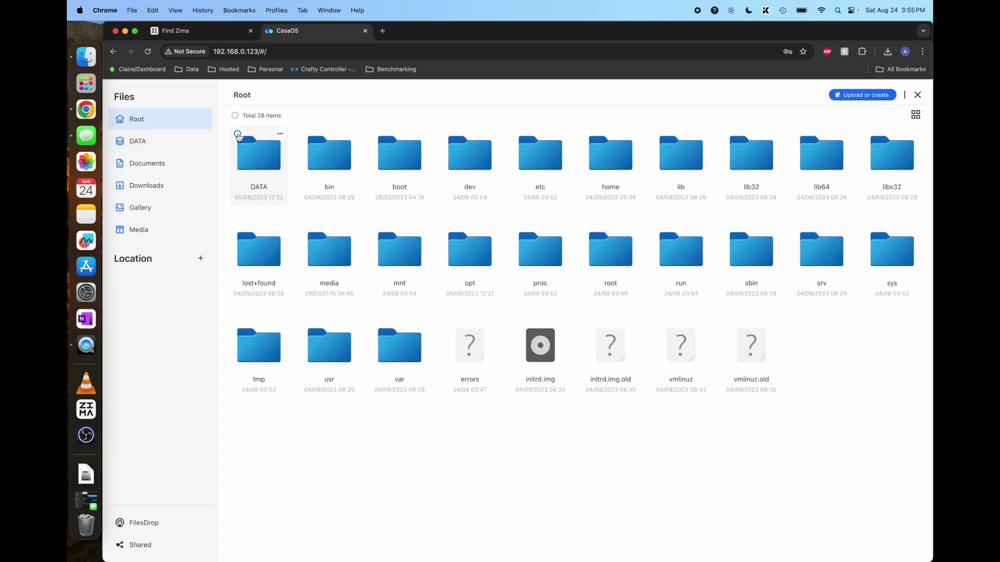
left_click(917, 94)
- Share the DATA folder from Files Root and acknowledge the shared confirmation
left_click(501, 327)
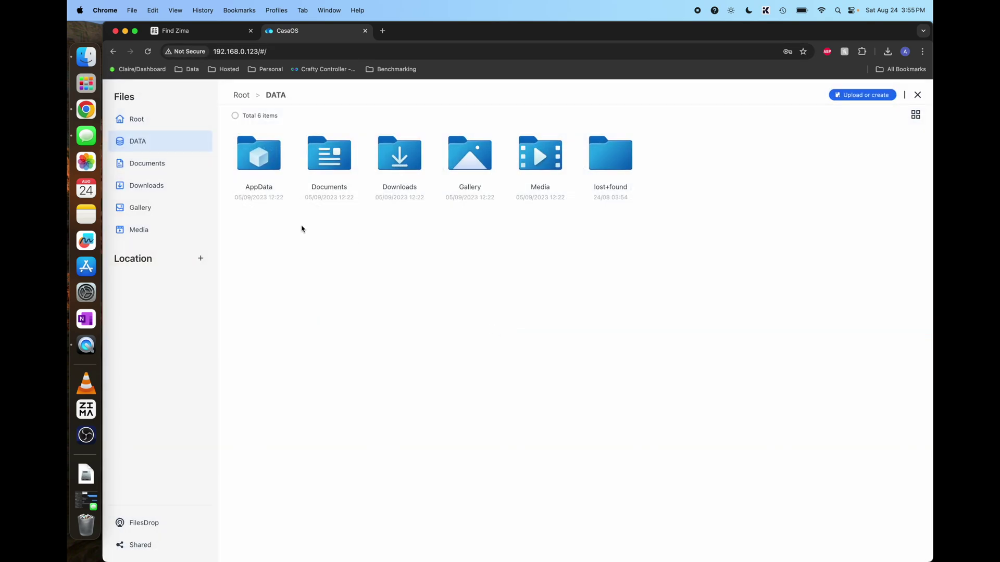
left_click(135, 120)
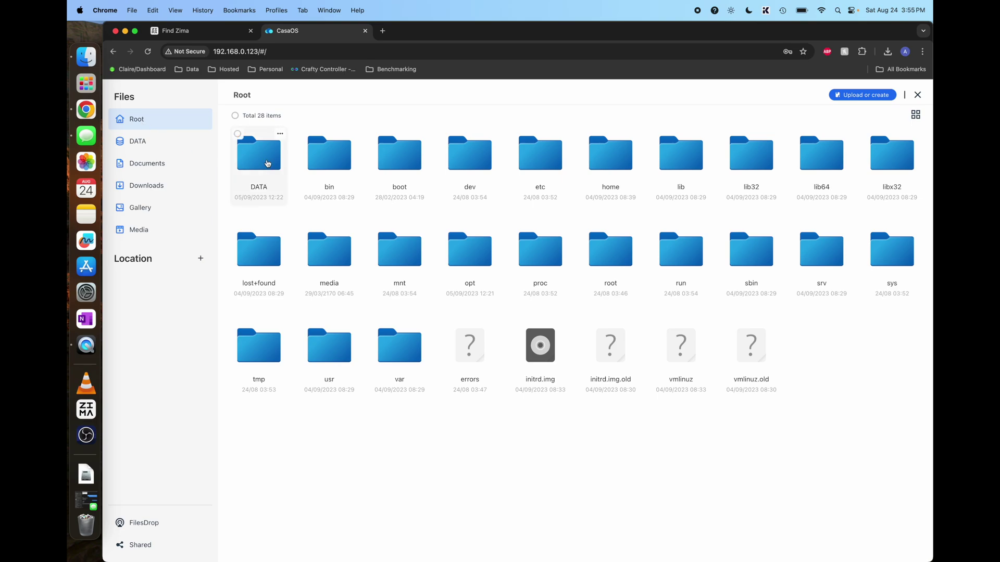
left_click(238, 134)
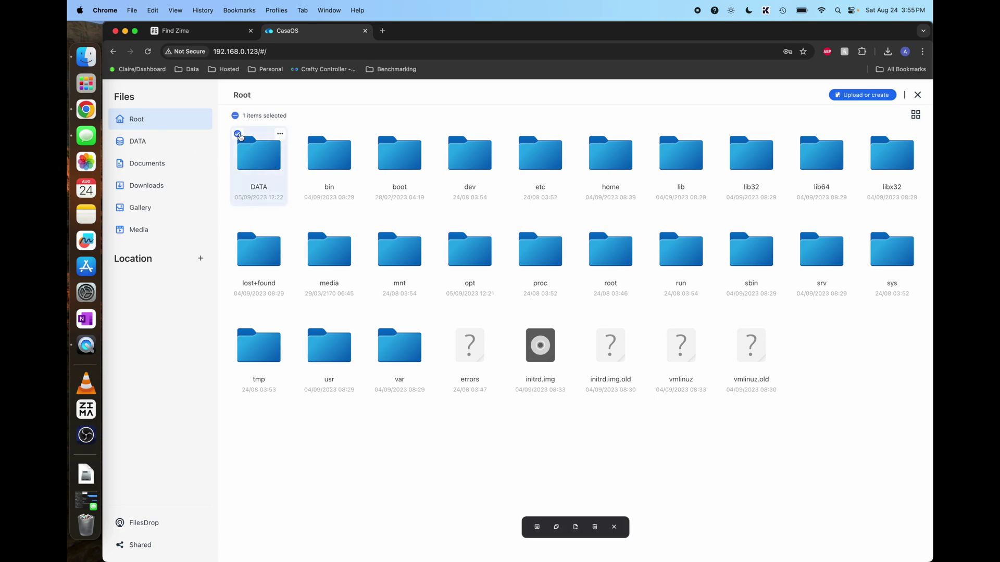
left_click(282, 134)
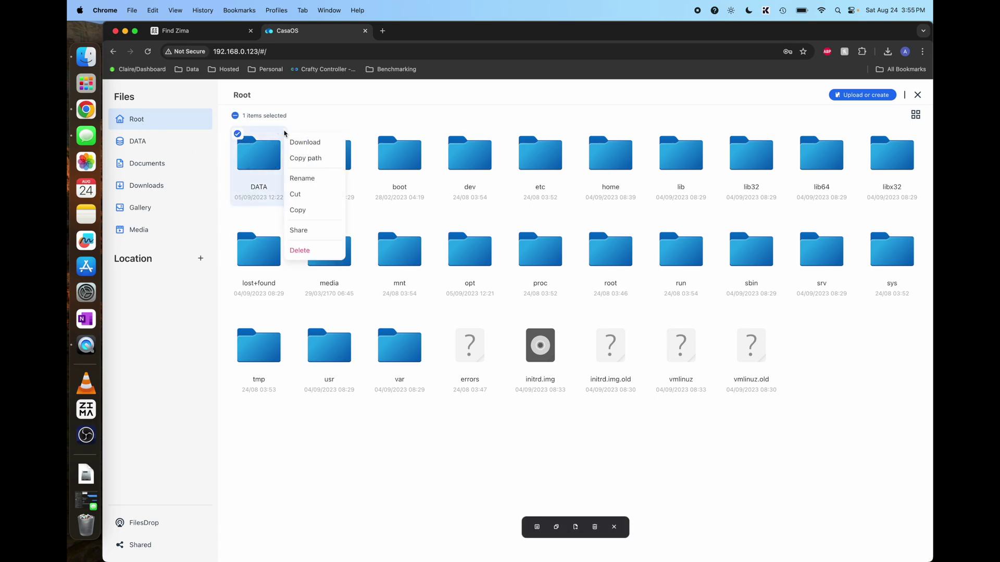
left_click(301, 231)
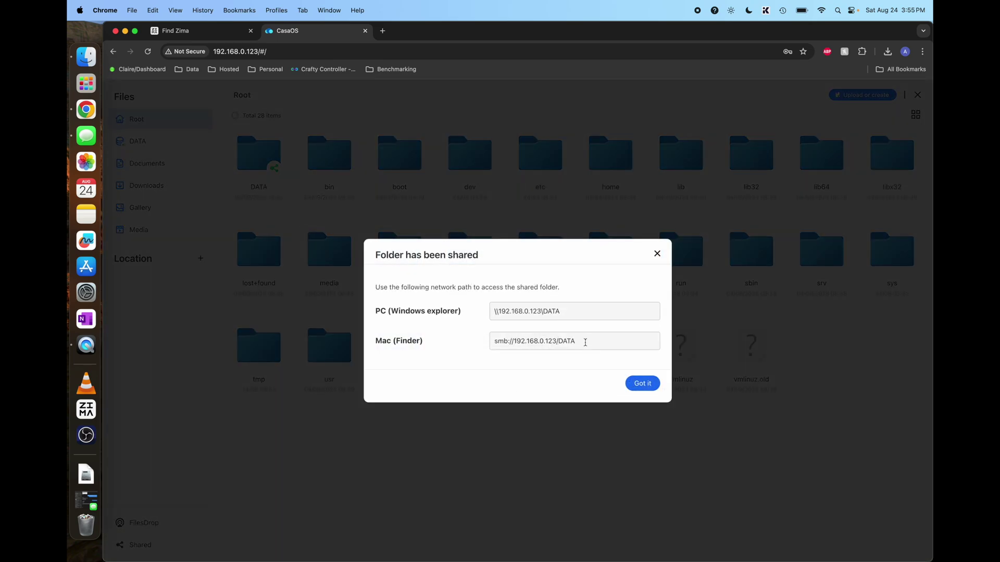
left_click(642, 385)
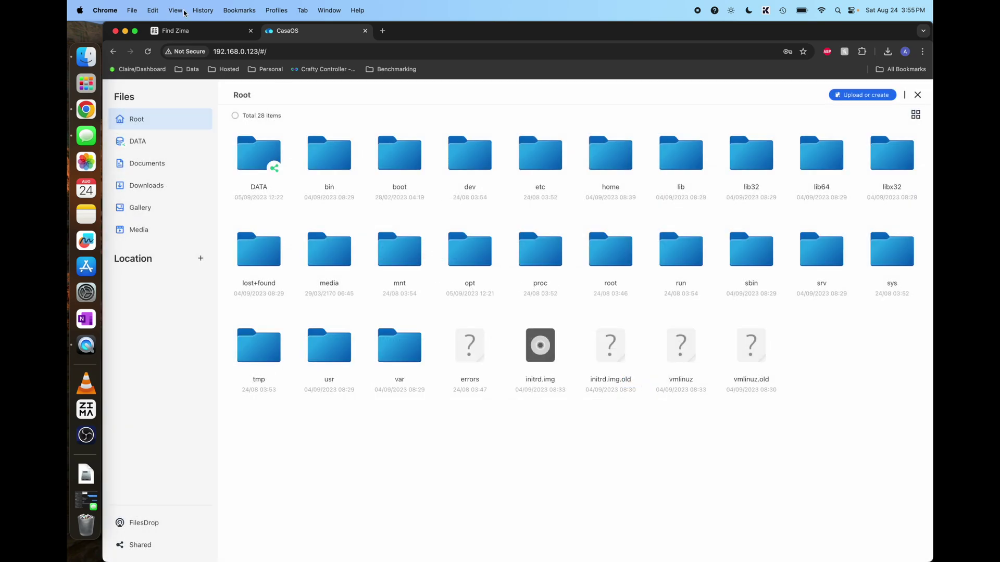
- Mount the DATA share from 192.168.0.123 as guest in Finder and open its Downloads folder
left_click(86, 56)
key("super+k")
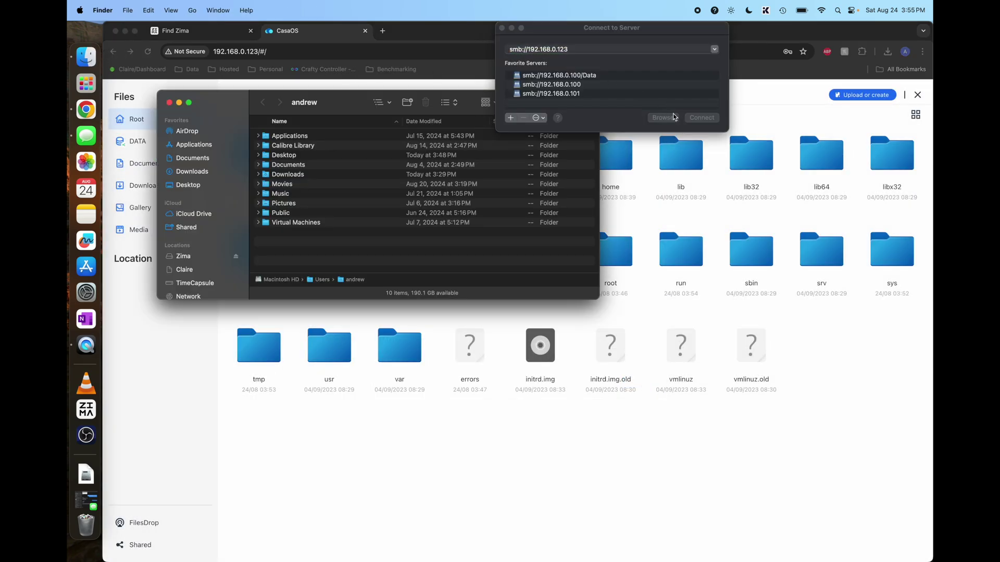
left_click(702, 117)
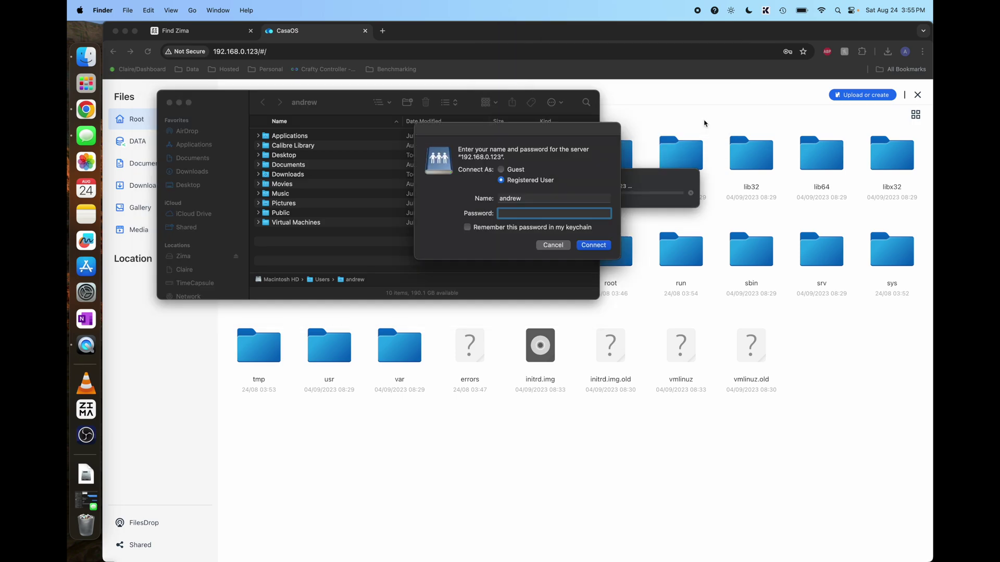
left_click(513, 170)
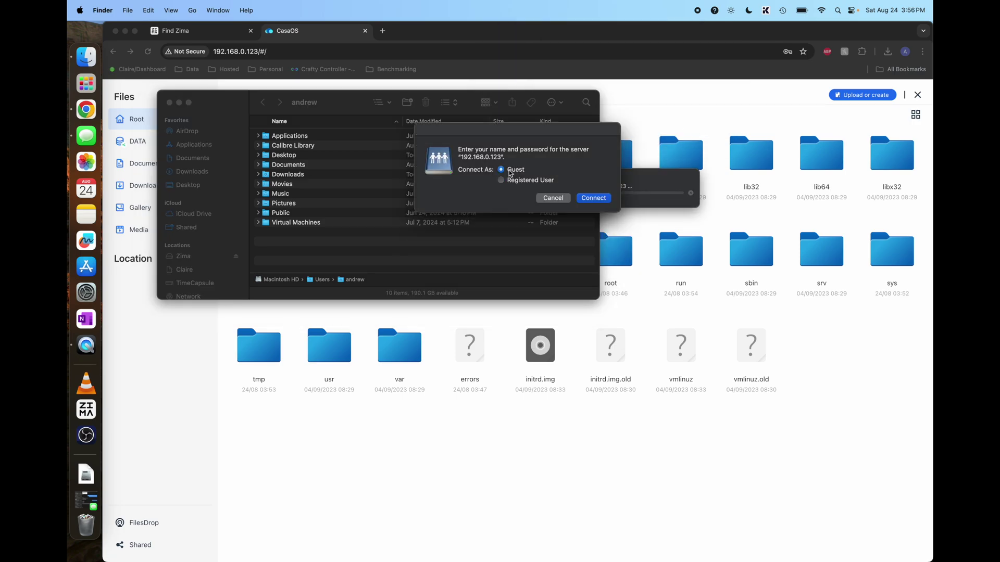
left_click(597, 201)
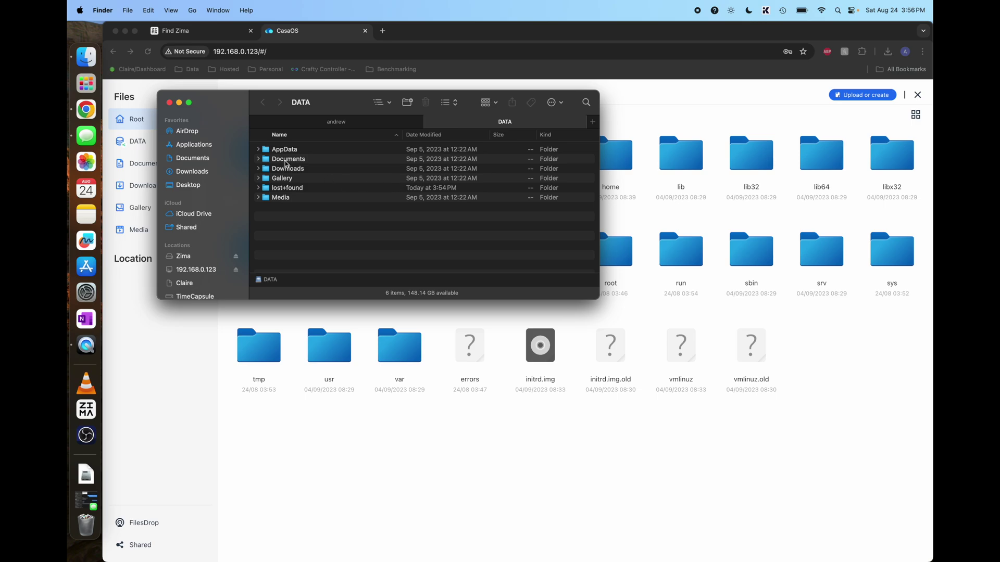
double_click(293, 168)
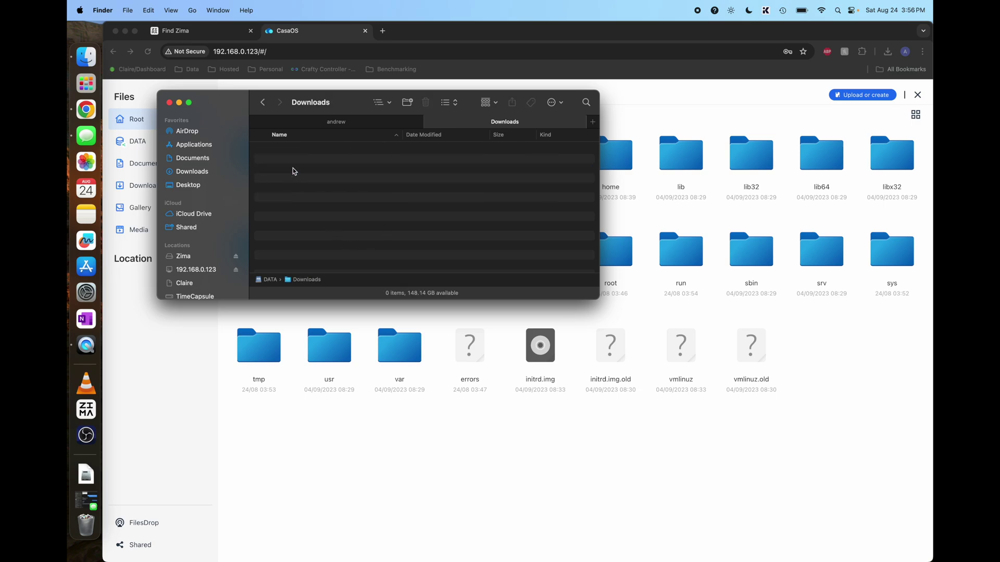
left_click(794, 454)
- In CasaOS Files, navigate into DATA's Downloads folder
left_click(137, 141)
left_click(259, 151)
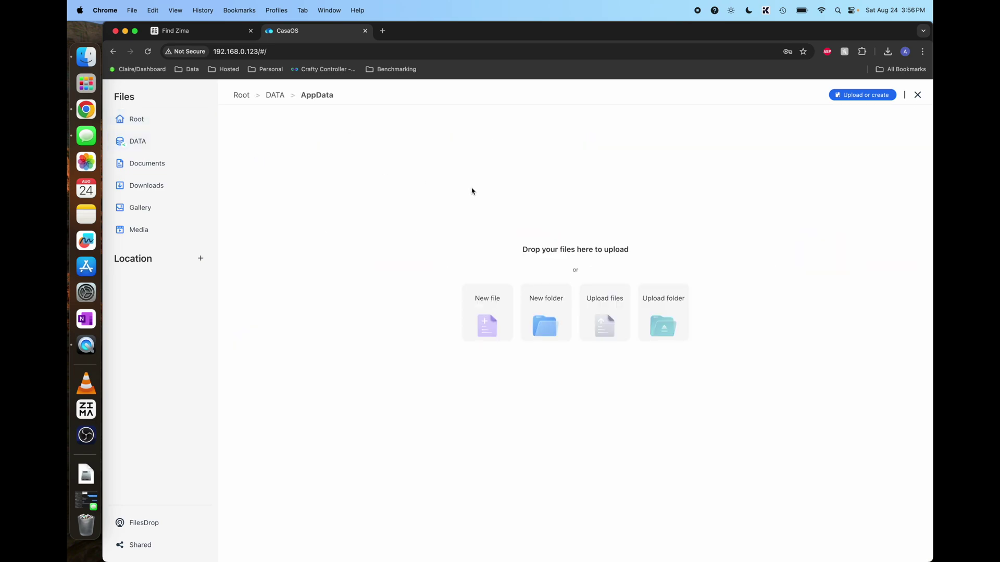
left_click(275, 96)
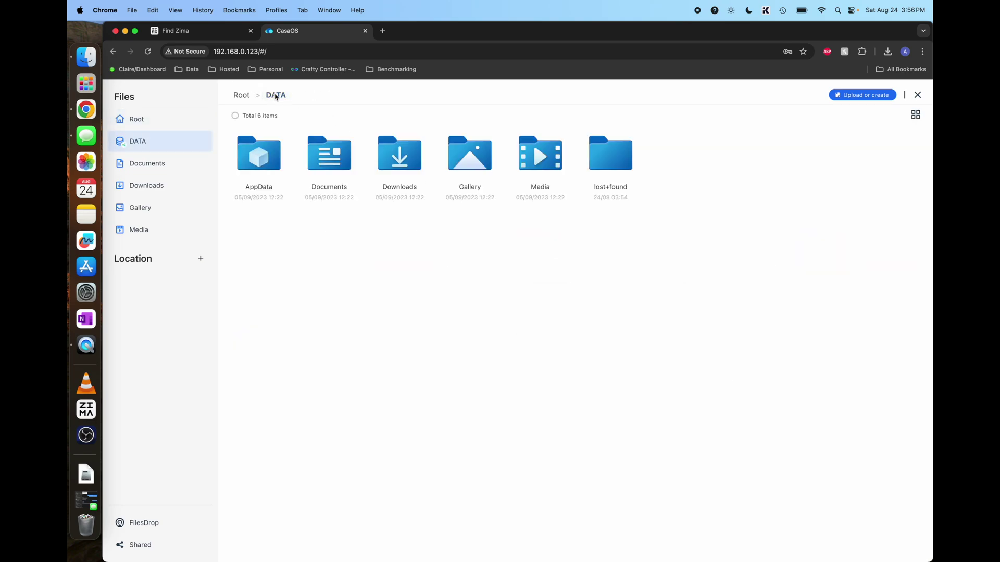
left_click(415, 158)
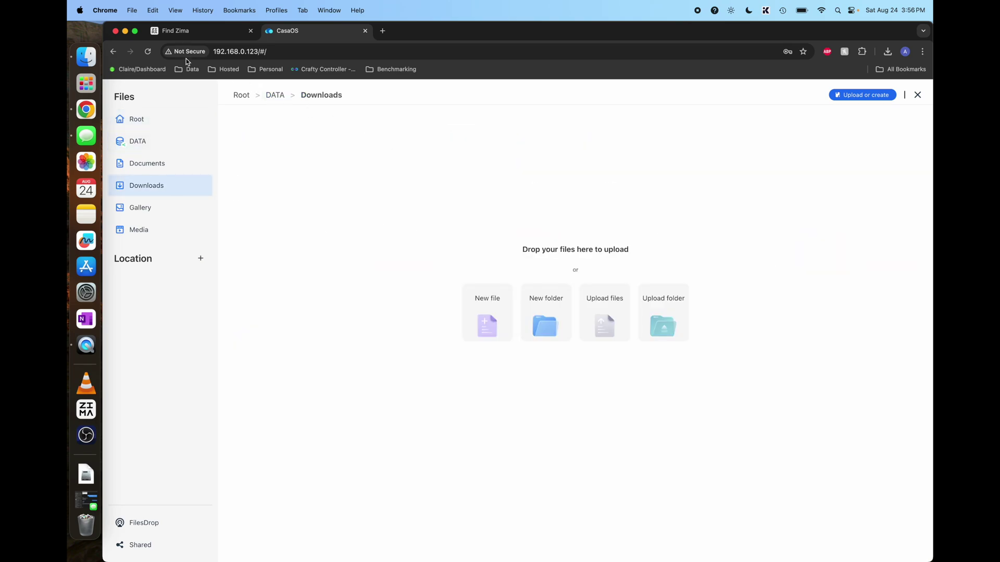
- Drag Zima-latest-arm64.dmg from the Mac's Downloads into the shared DATA/Downloads window
left_click(125, 31)
left_click(904, 308)
key("super+alt+l")
left_click_drag(640, 67, 362, 195)
left_click(358, 108)
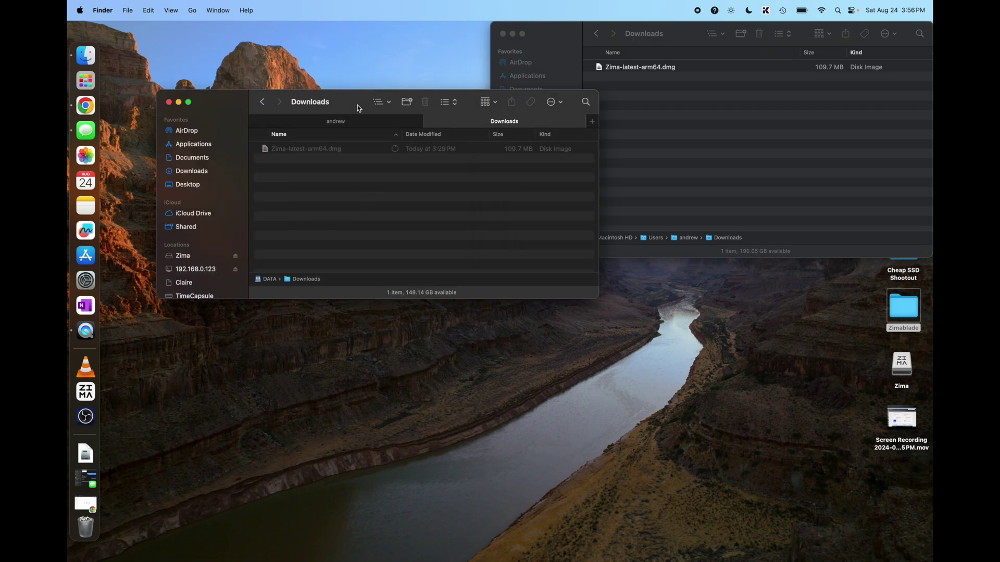
left_click(422, 149)
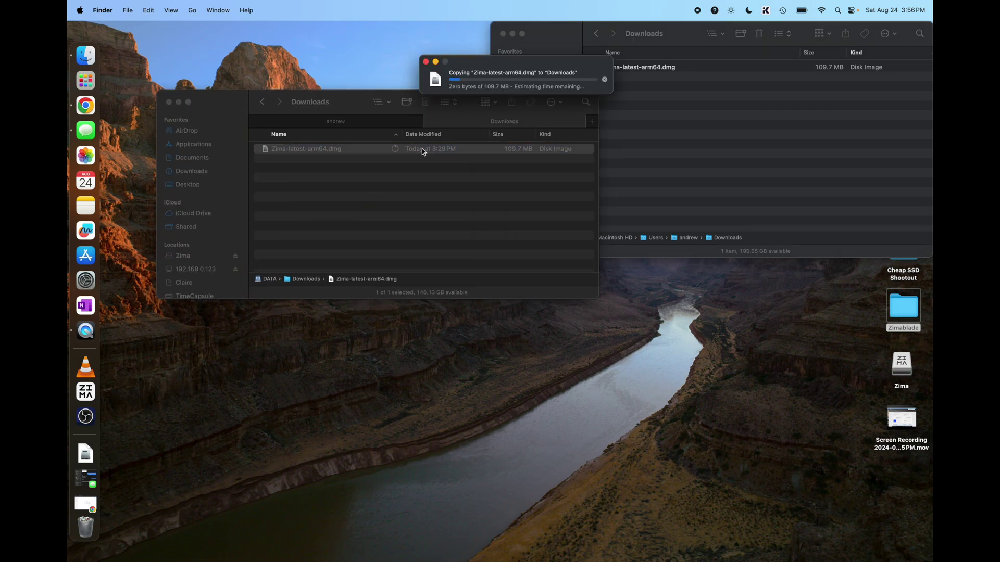
left_click(513, 34)
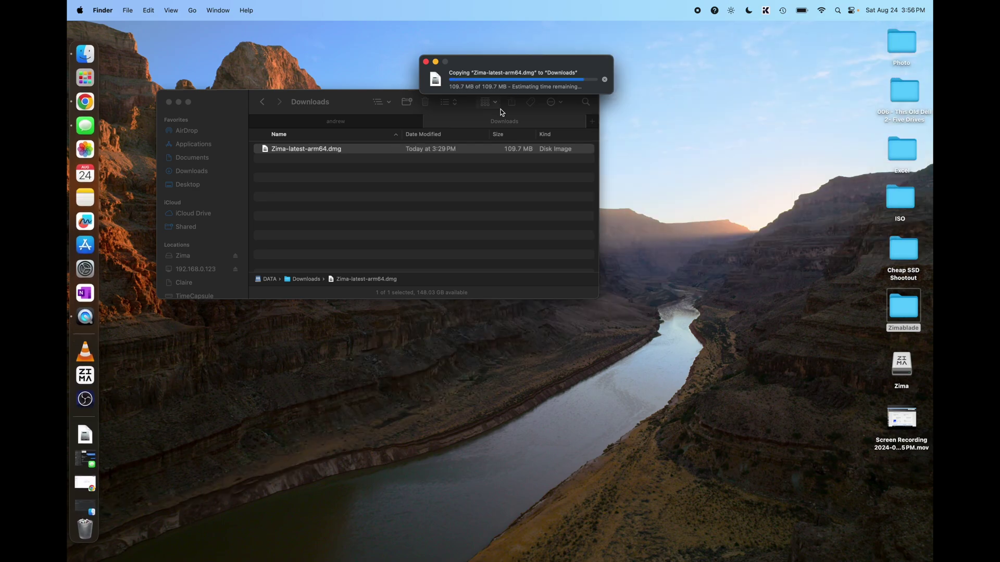
- Check in CasaOS that the dmg appears in DATA's Downloads folder
left_click(85, 102)
left_click(281, 94)
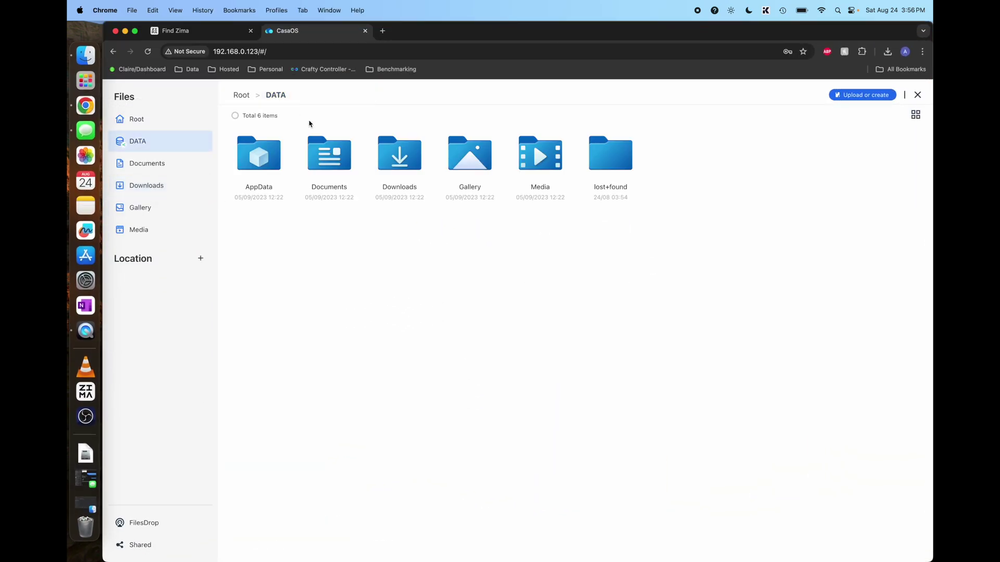
left_click(391, 157)
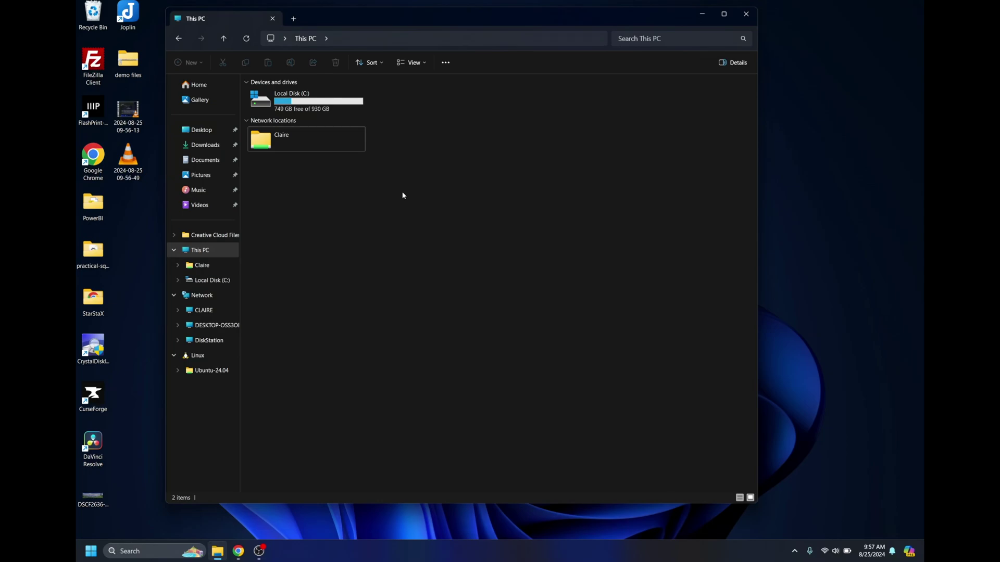
- Map \\192.168.0.123\data as drive Z: using Map network drive and Browse
left_click(446, 62)
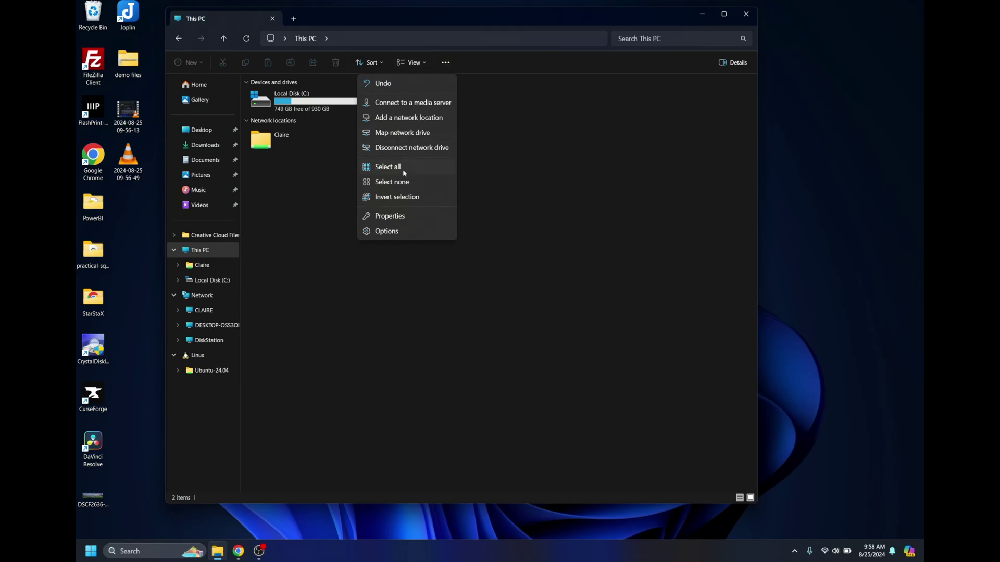
left_click(399, 133)
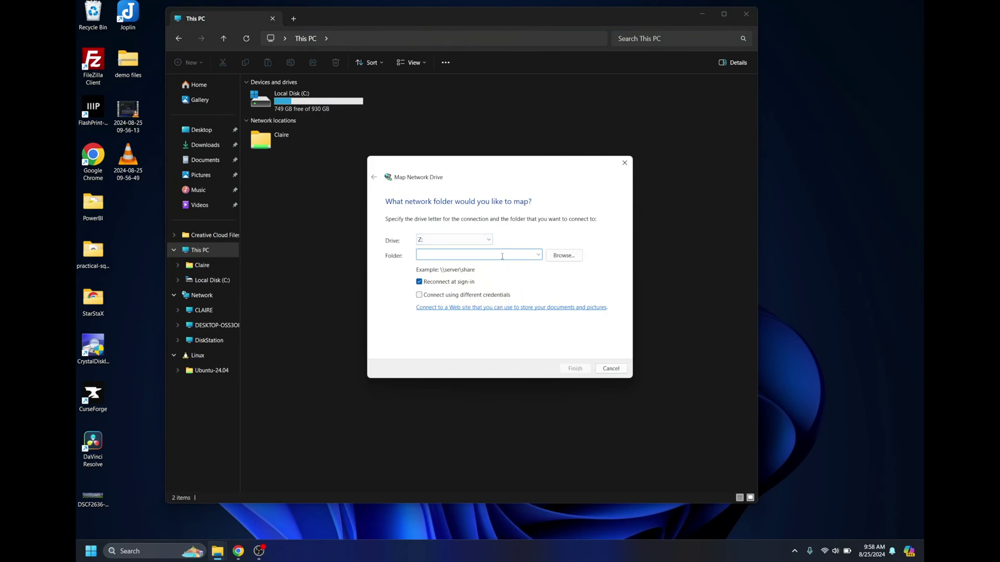
type("\\\\19")
left_click(564, 255)
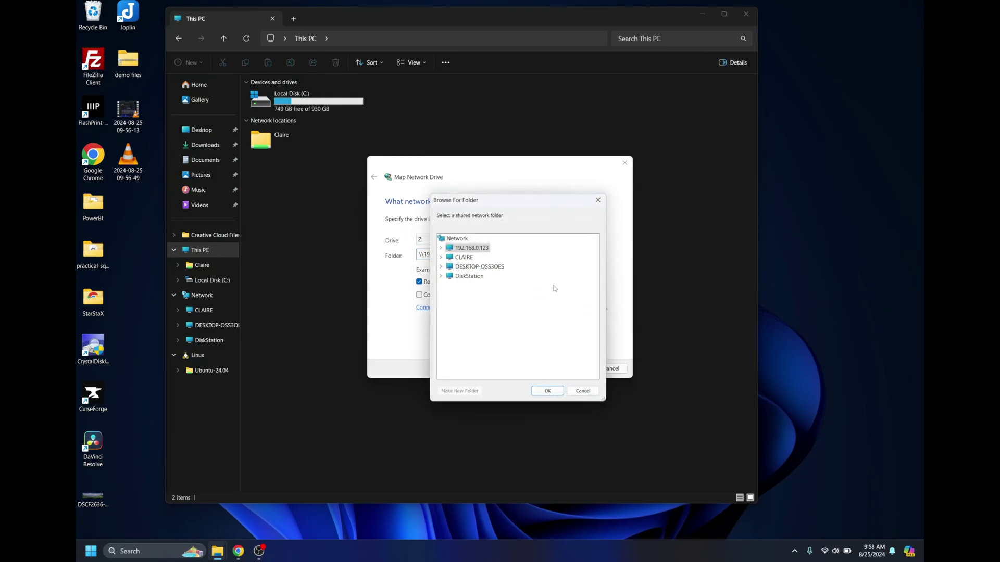
double_click(446, 249)
left_click(469, 258)
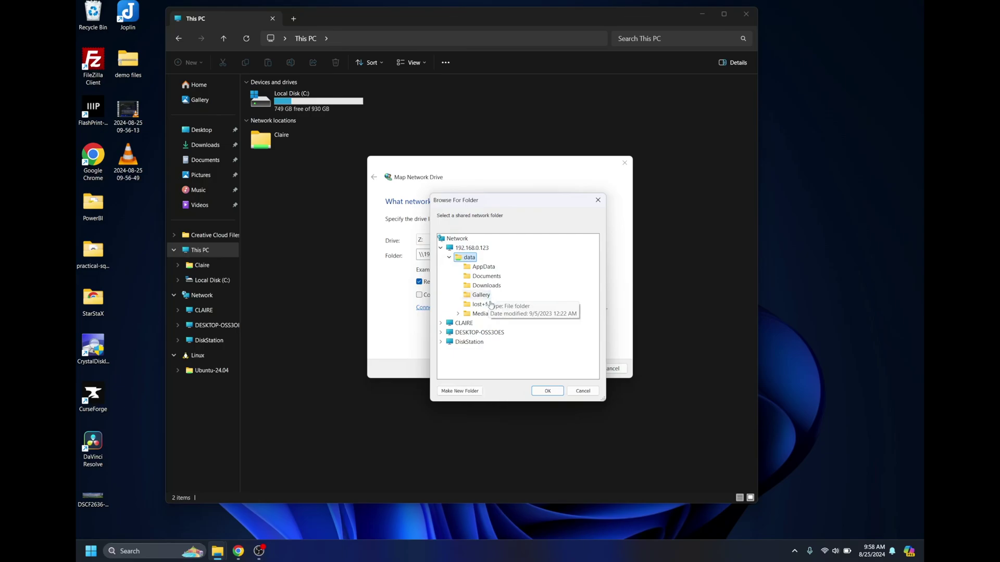
left_click(547, 391)
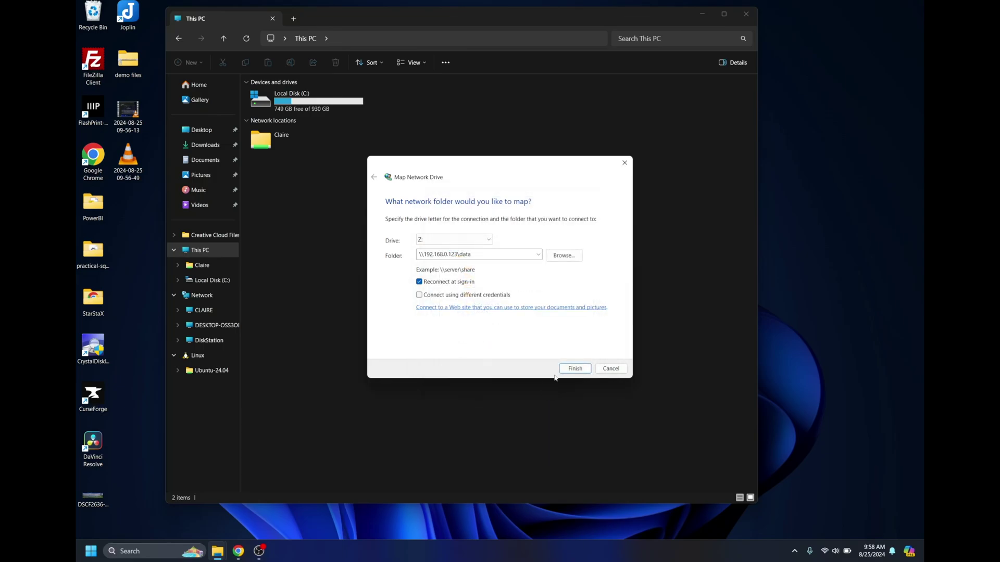
left_click(576, 367)
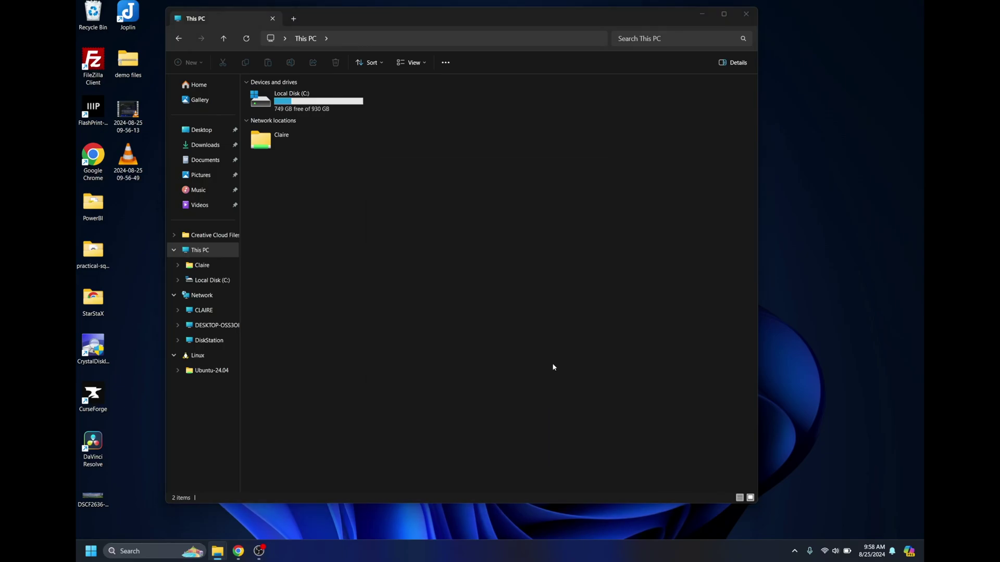
- Open Z:\Downloads and drag the desktop's demo files folder into it
left_click(698, 16)
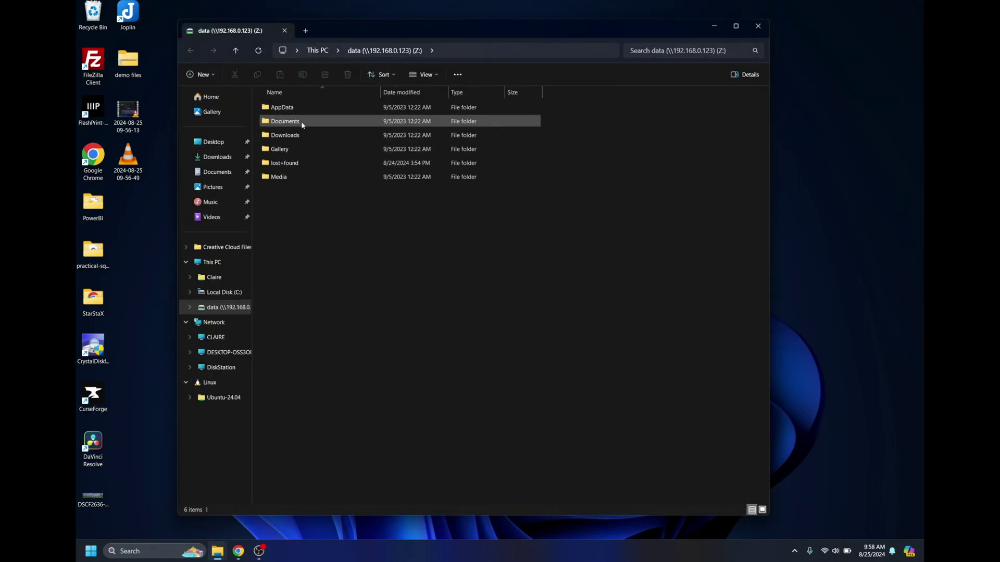
left_click_drag(355, 28, 419, 30)
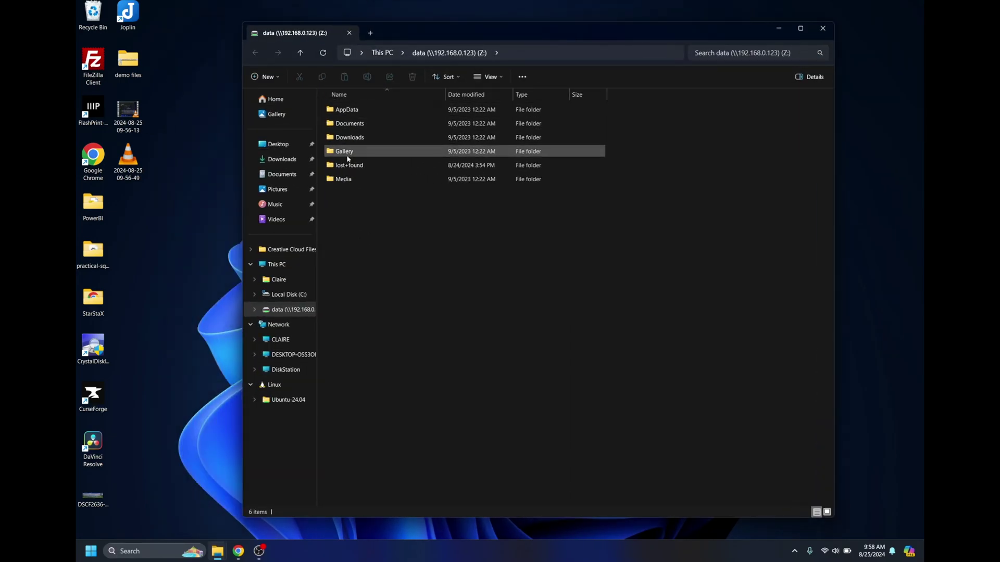
double_click(349, 138)
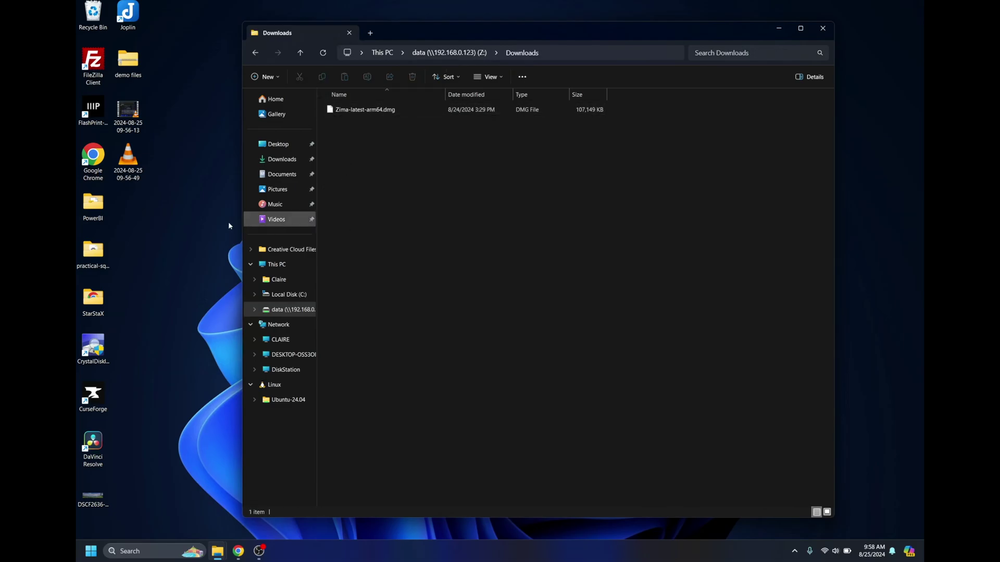
left_click_drag(128, 60, 456, 221)
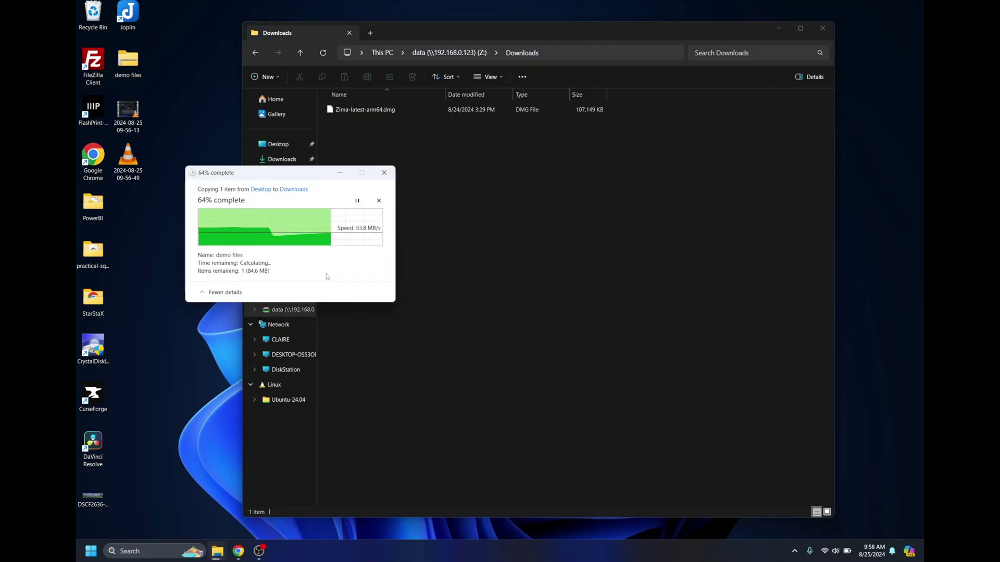
left_click(460, 169)
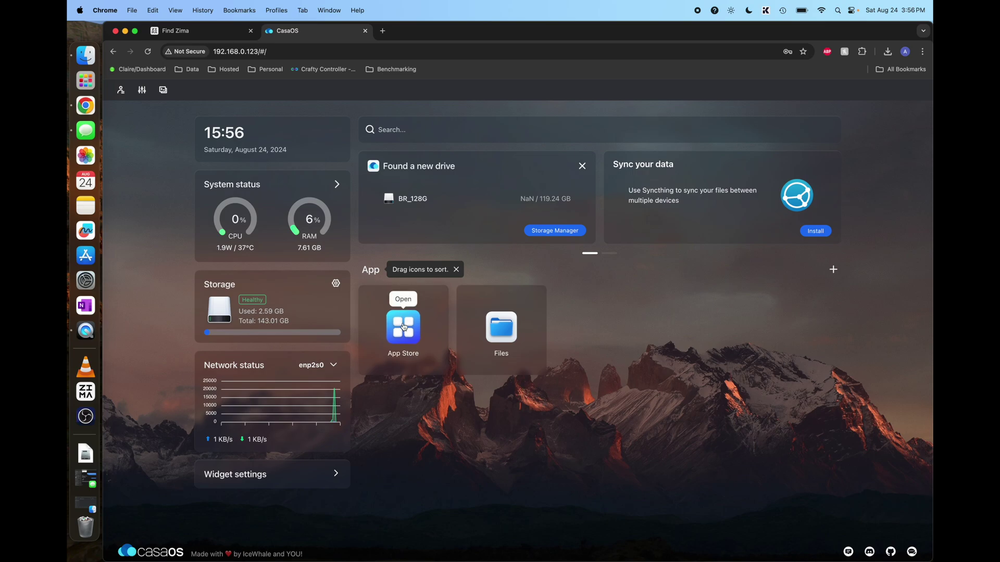
- Close the 'Drag icons to sort' tip and scroll through the App Store's app list
left_click(457, 269)
left_click(413, 331)
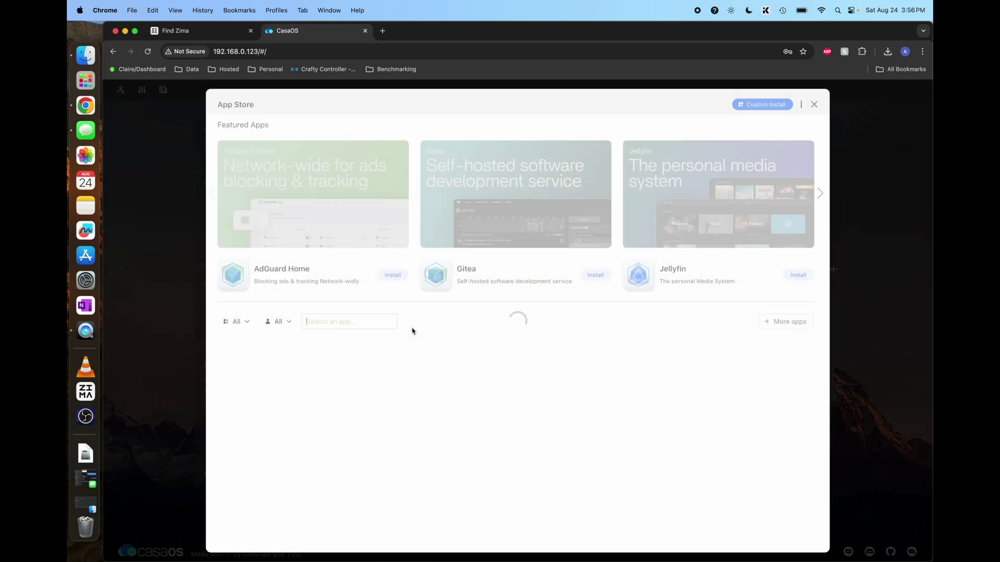
scroll(478, 416, "down", 5)
scroll(478, 417, "down", 6)
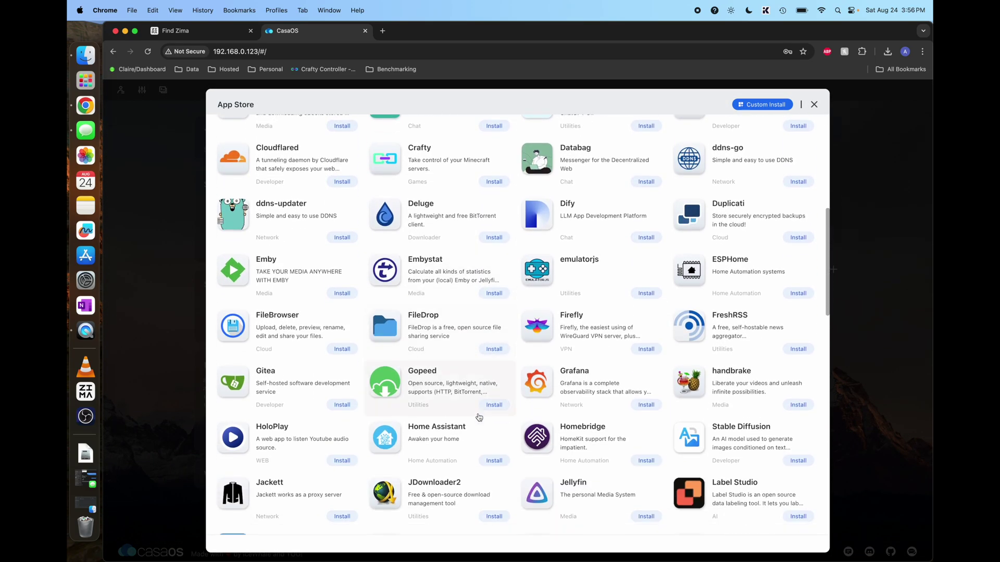
scroll(480, 417, "down", 5)
scroll(589, 338, "up", 1)
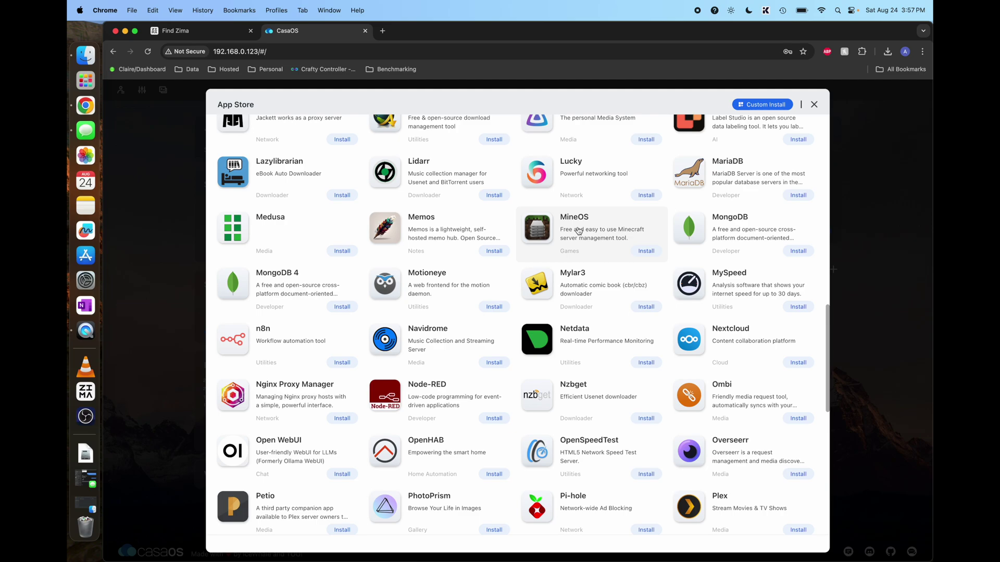
scroll(578, 231, "down", 3)
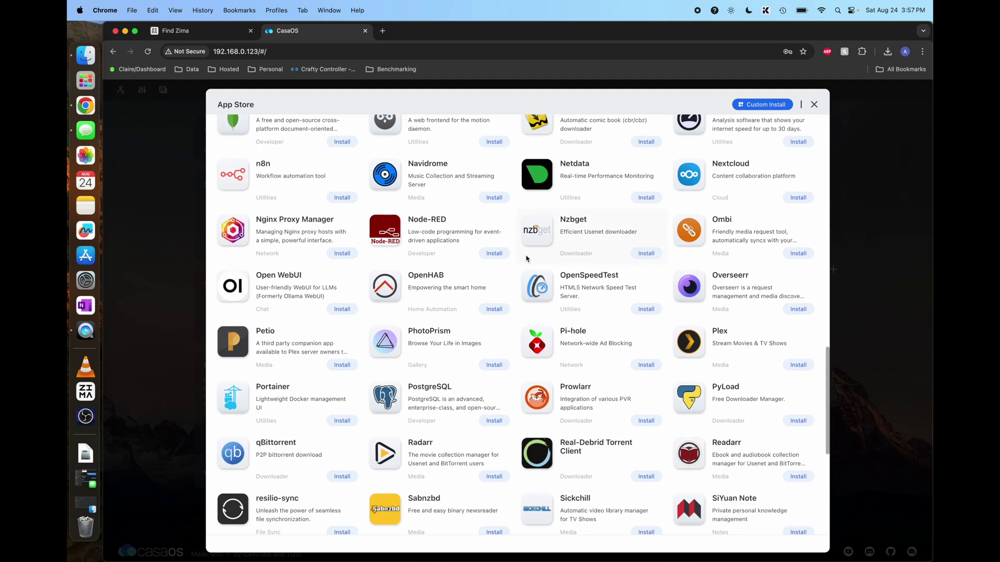
scroll(355, 397, "down", 6)
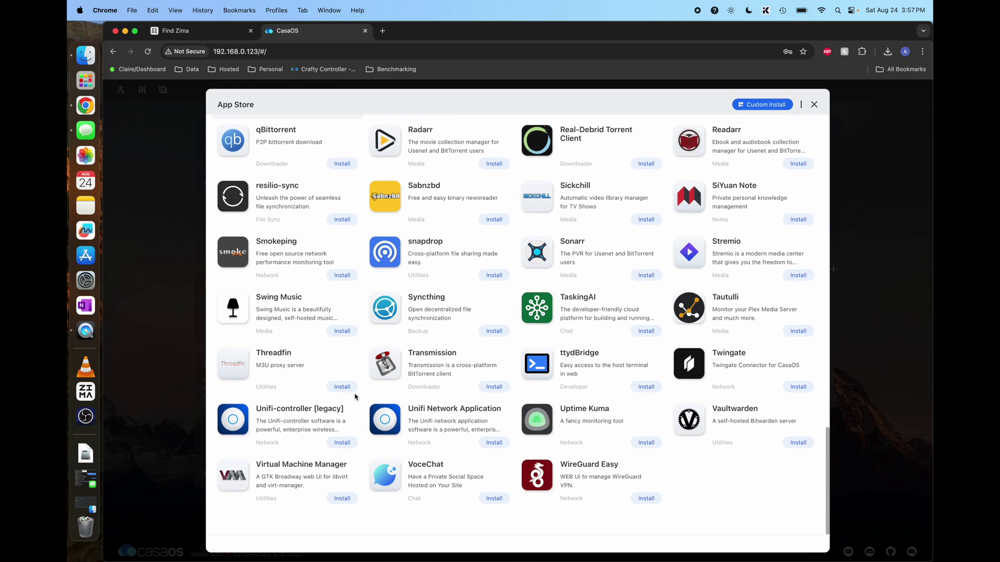
scroll(411, 383, "up", 10)
scroll(411, 382, "up", 12)
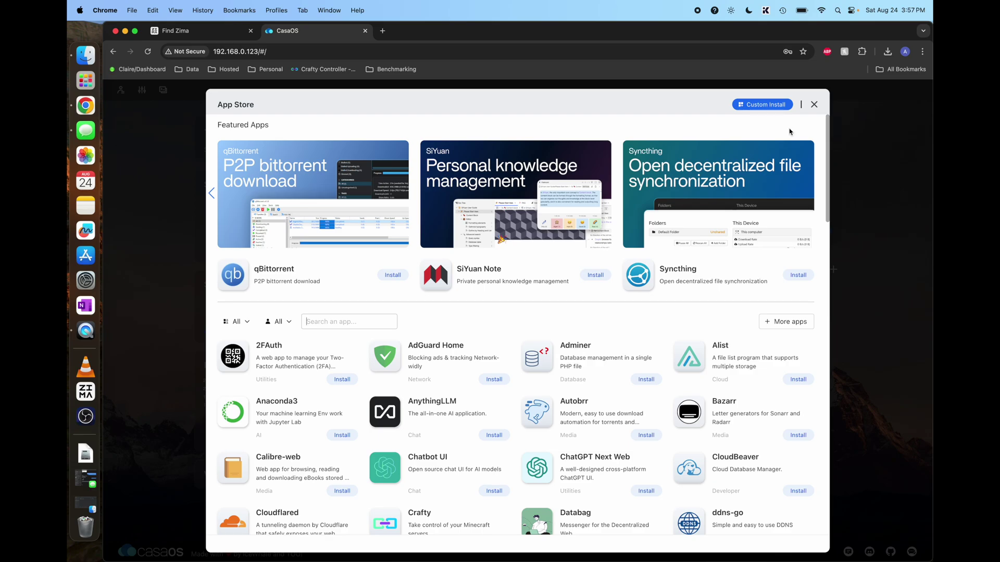
left_click(813, 105)
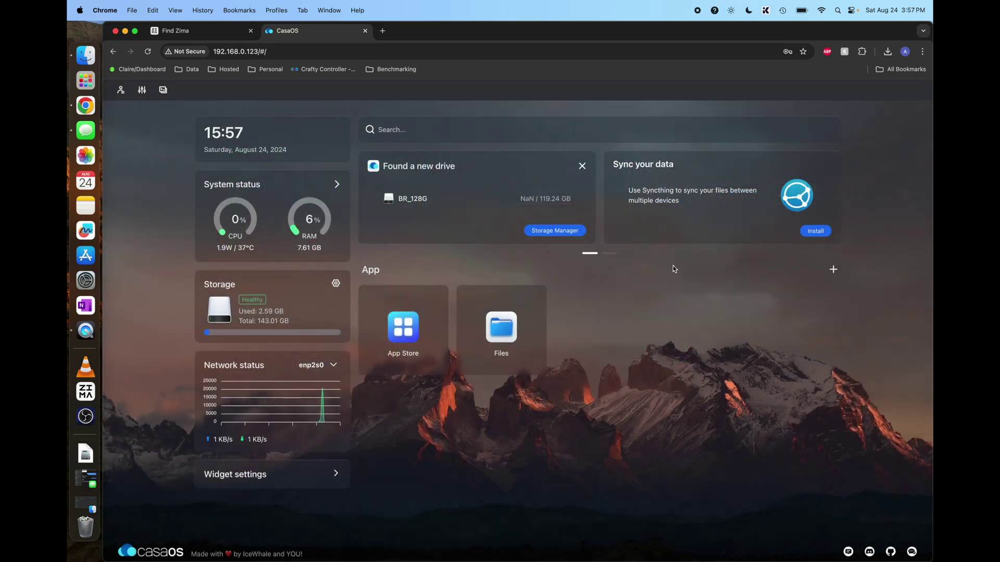